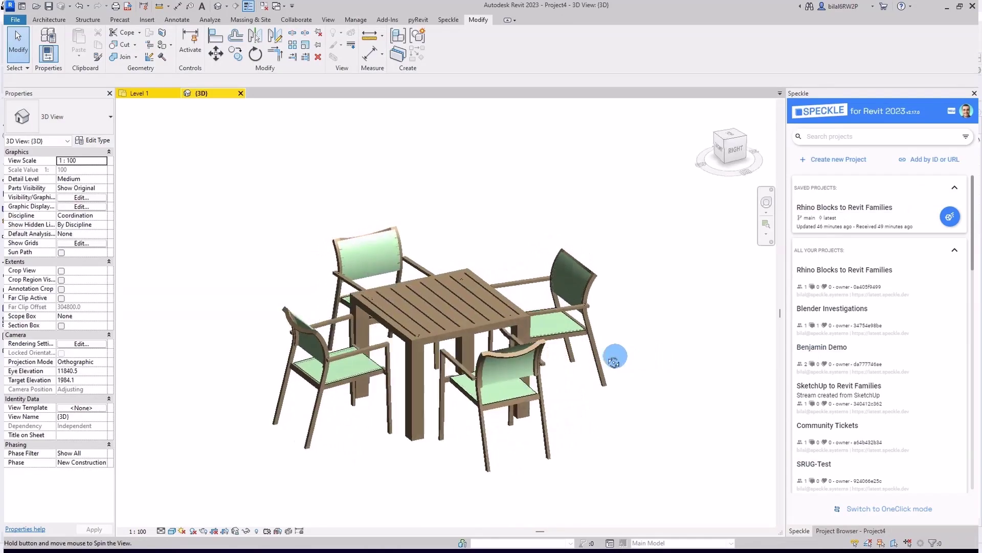
Step: Orbit the Rhino chair-and-table model to view it from another side
{"action": "middle_click_drag", "start_coordinate": [619, 353], "coordinate": [272, 423], "text": "shift"}
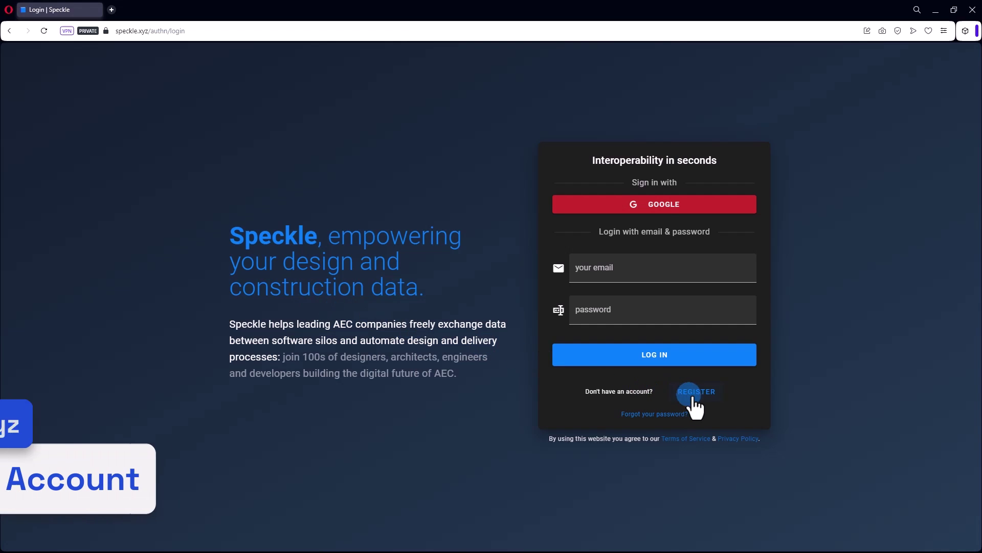
Step: Start a new Speckle account and fill in the e-mail, full name, company and password fields
{"action": "left_click", "coordinate": [693, 394]}
{"action": "left_click", "coordinate": [622, 233]}
{"action": "type", "text": "email@email.com"}
{"action": "key", "text": "Tab"}
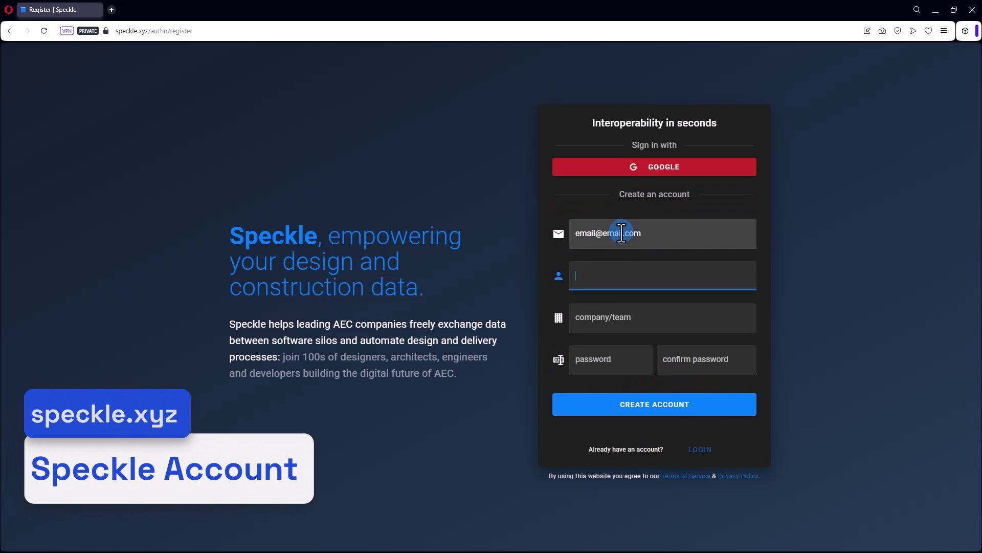
{"action": "type", "text": "John Doe"}
{"action": "key", "text": "Tab"}
{"action": "type", "text": "Acme Inc"}
{"action": "key", "text": "Tab"}
{"action": "type", "text": "•••••••••"}
{"action": "key", "text": "Tab"}
{"action": "type", "text": "•••••"}
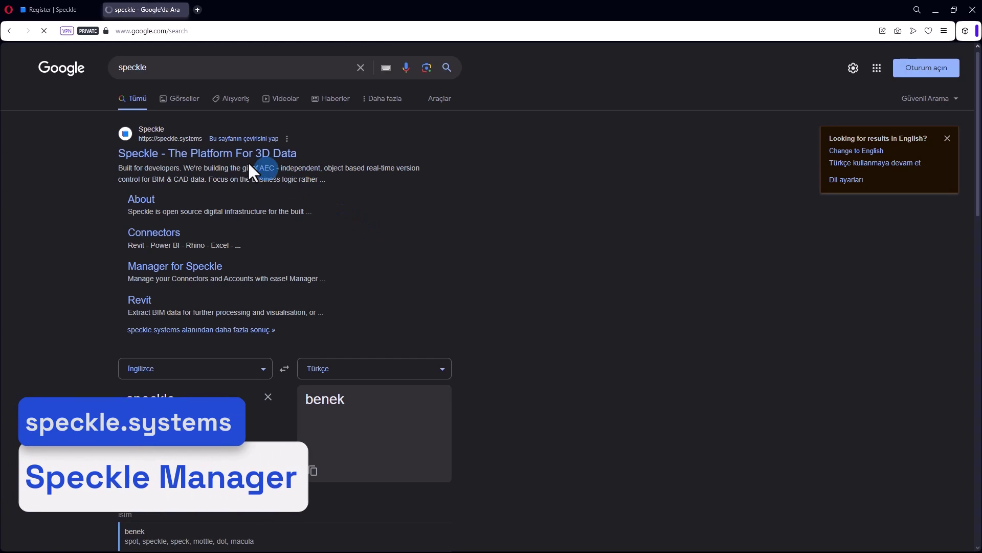
Step: Download Manager for Speckle for Windows from speckle.systems
{"action": "left_click", "coordinate": [229, 155]}
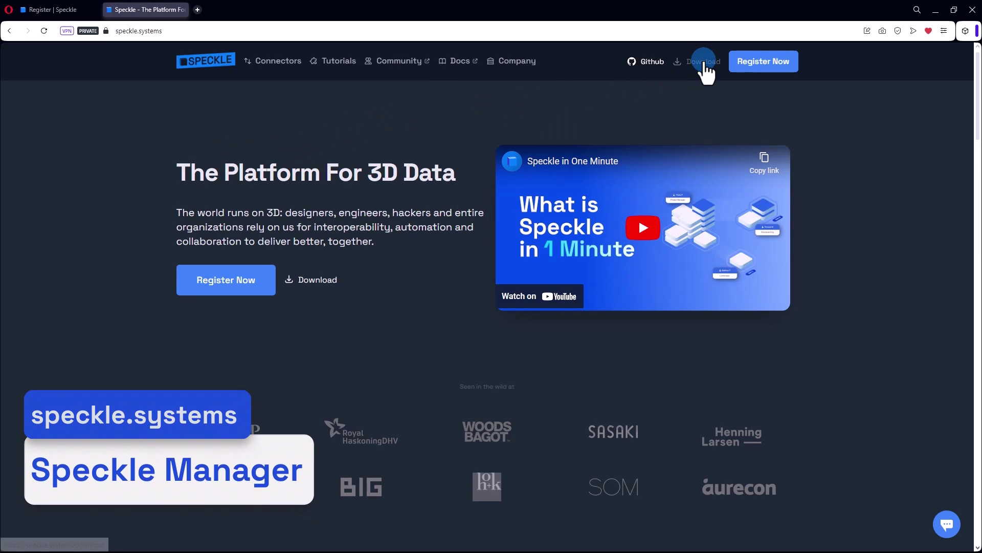
{"action": "left_click", "coordinate": [704, 62]}
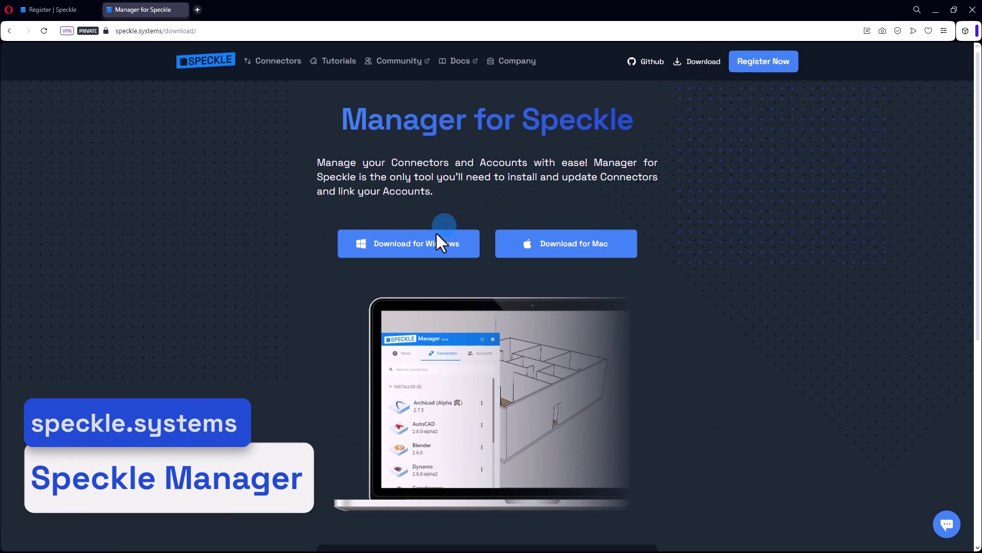
{"action": "left_click", "coordinate": [433, 238]}
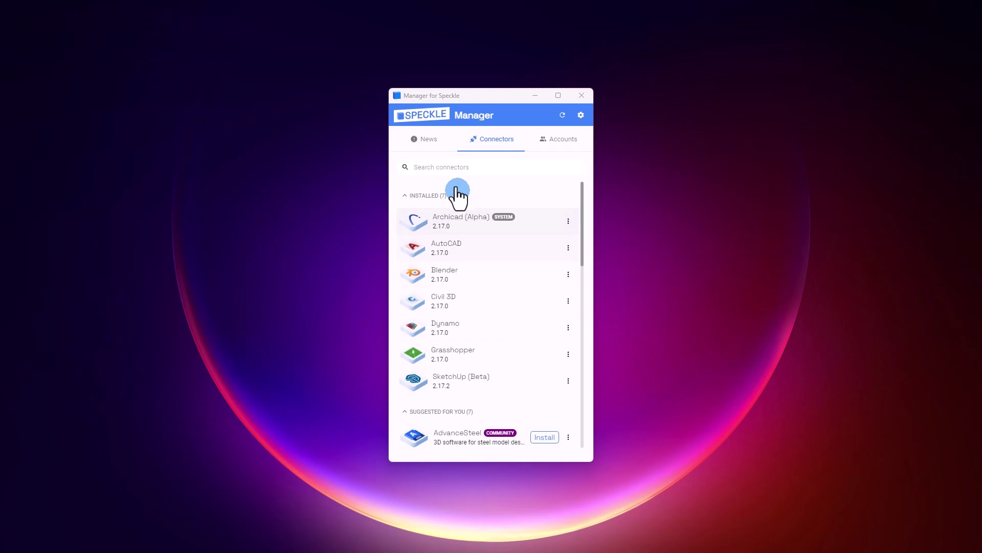
Step: Find the Revit connector with a 'revit' search and install it
{"action": "left_click", "coordinate": [453, 168]}
{"action": "type", "text": "revit"}
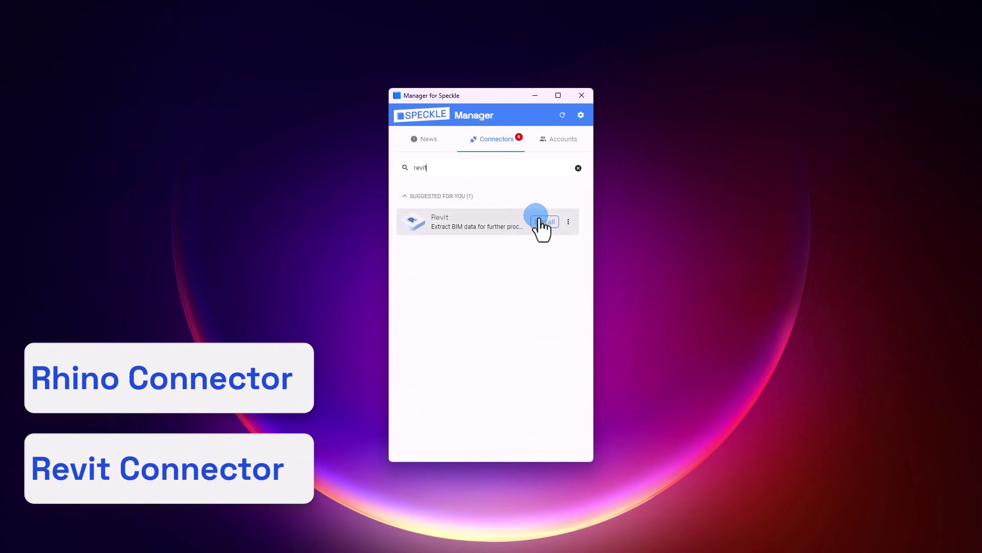
{"action": "left_click", "coordinate": [543, 222]}
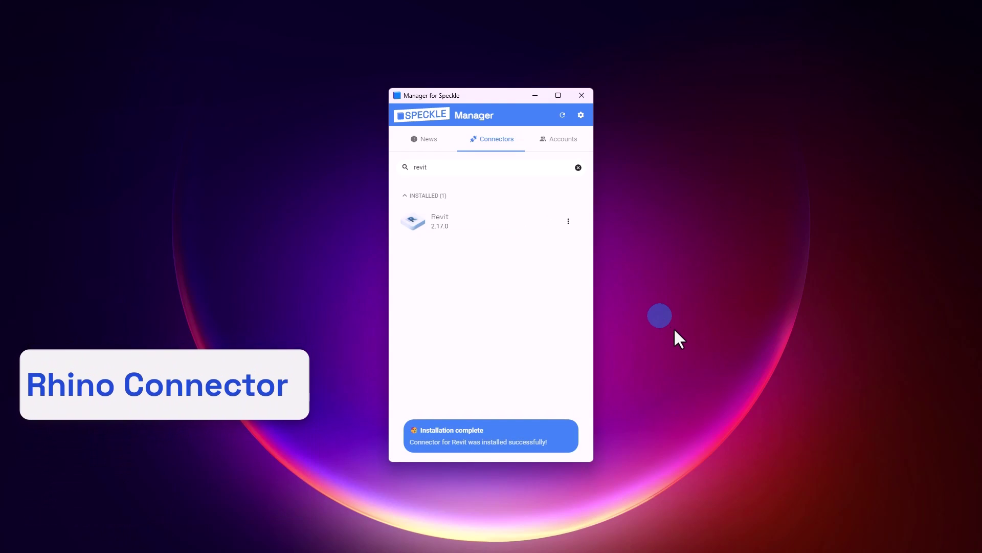
Step: Search 'rh' and install the Rhino connector
{"action": "left_click", "coordinate": [450, 167]}
{"action": "type", "text": "rhino"}
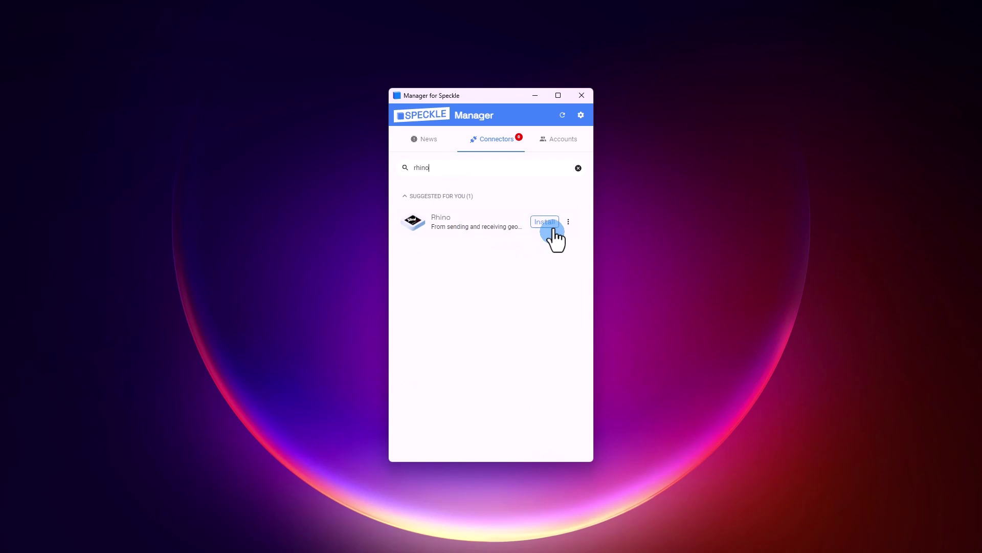
{"action": "left_click", "coordinate": [545, 222]}
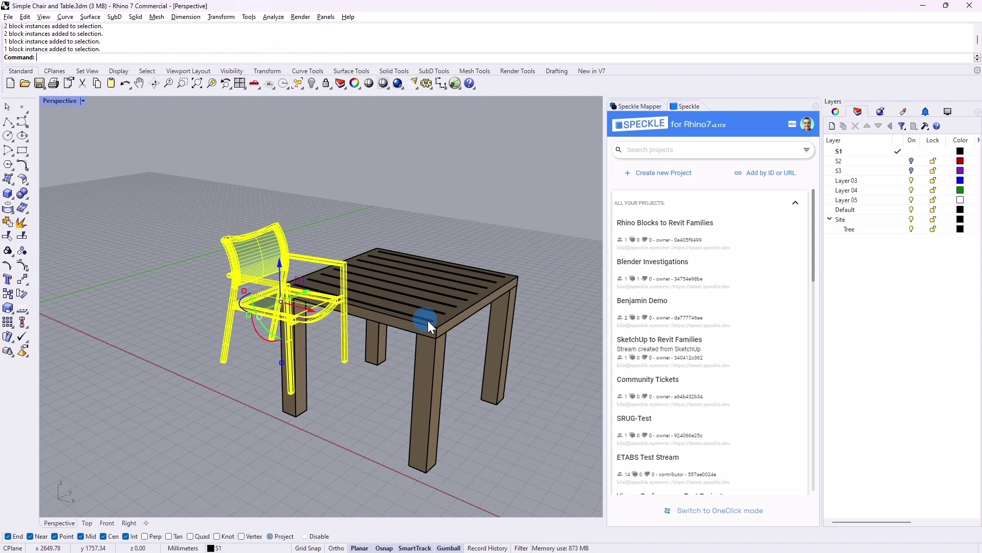
Step: Window-select both the chair and table blocks in Rhino
{"action": "left_click", "coordinate": [299, 283]}
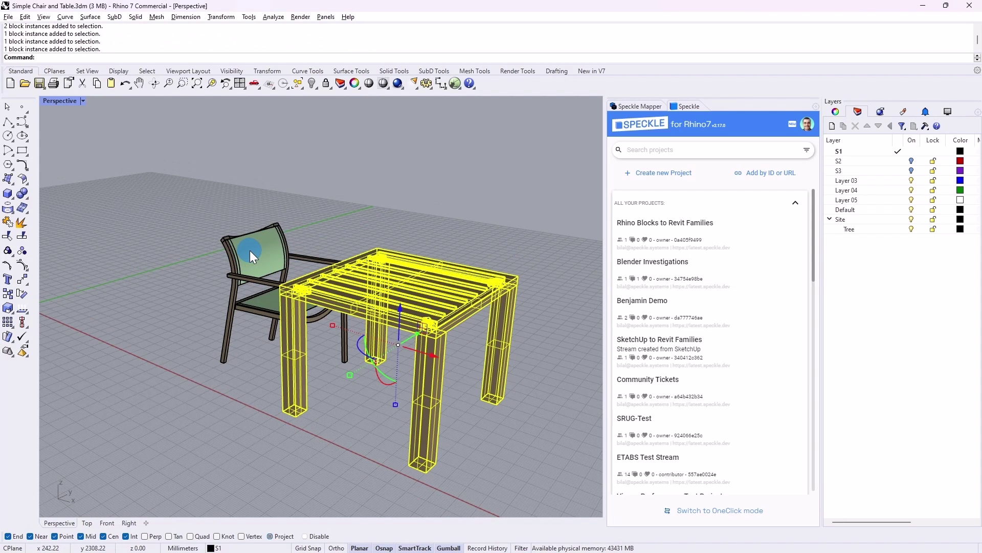
{"action": "left_click", "coordinate": [340, 225]}
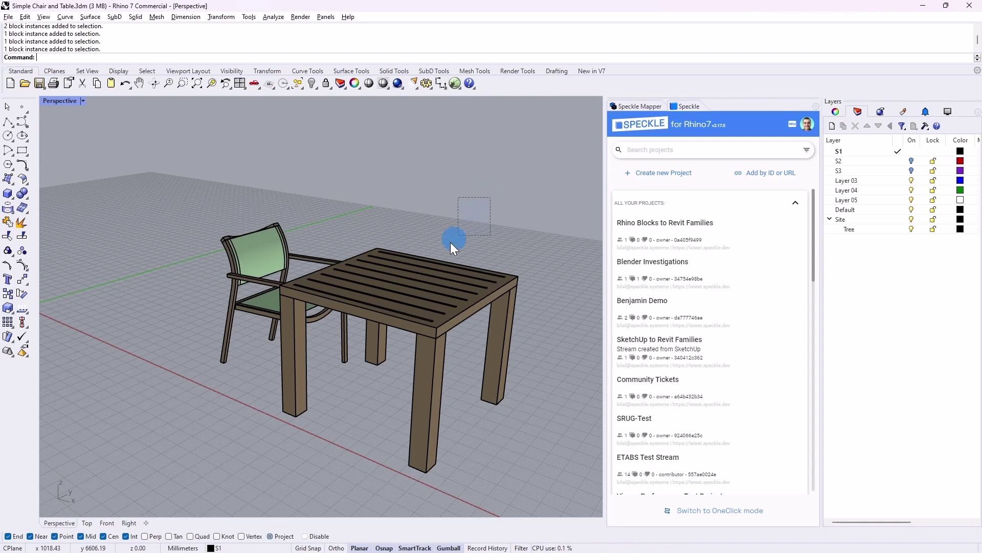
{"action": "left_click_drag", "start_coordinate": [443, 247], "coordinate": [216, 397]}
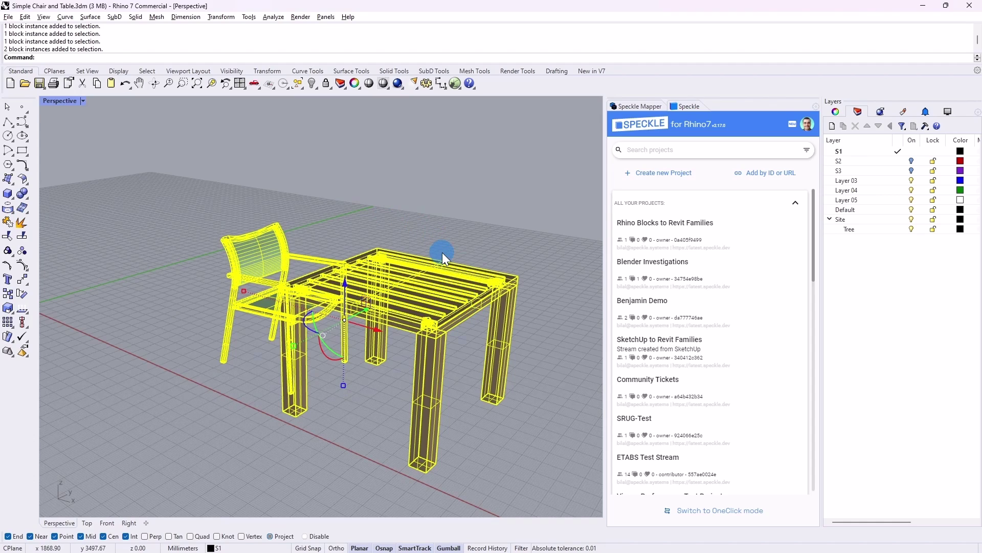
Step: Send the blocks to the main branch of Rhino Blocks to Revit Families and orbit them online
{"action": "left_click", "coordinate": [689, 227]}
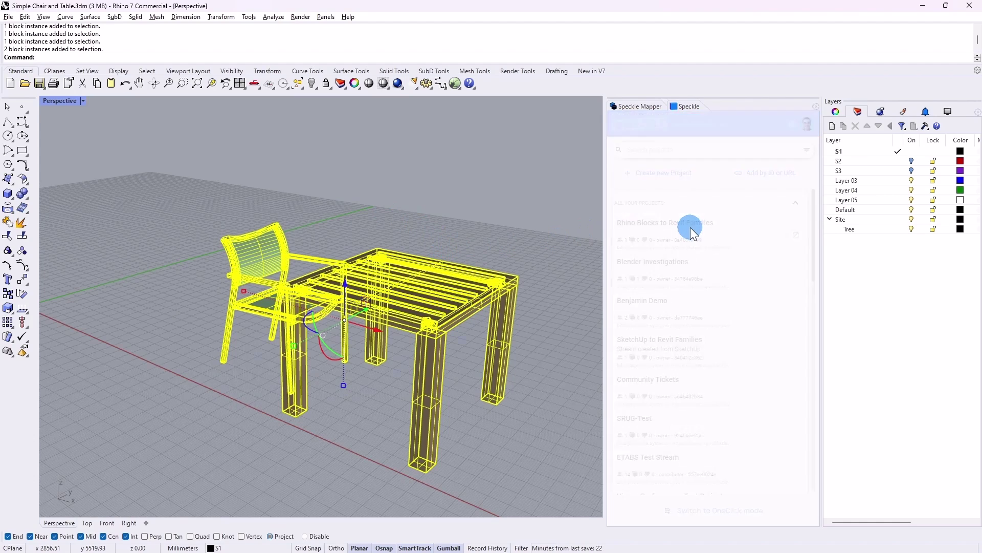
{"action": "left_click", "coordinate": [658, 247]}
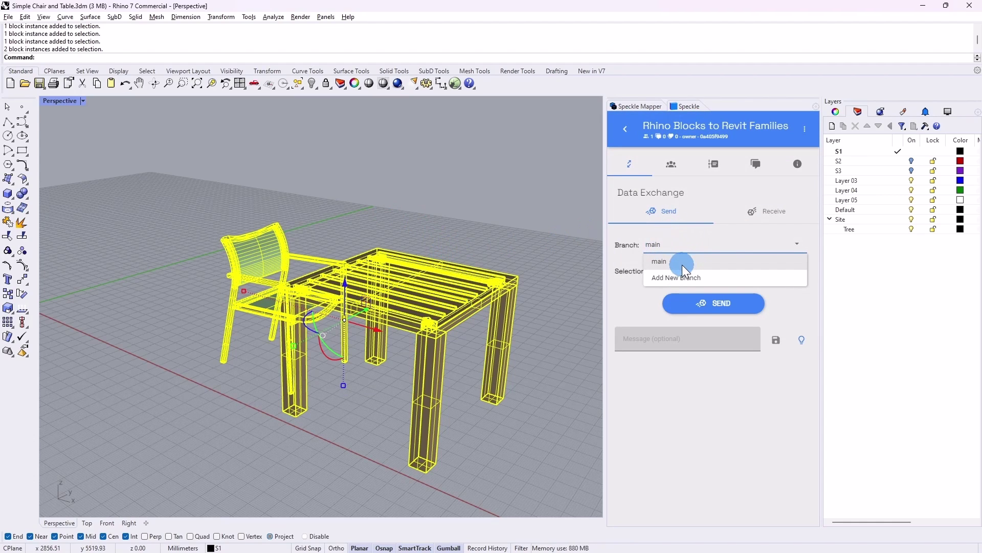
{"action": "left_click", "coordinate": [680, 263]}
{"action": "left_click", "coordinate": [697, 306]}
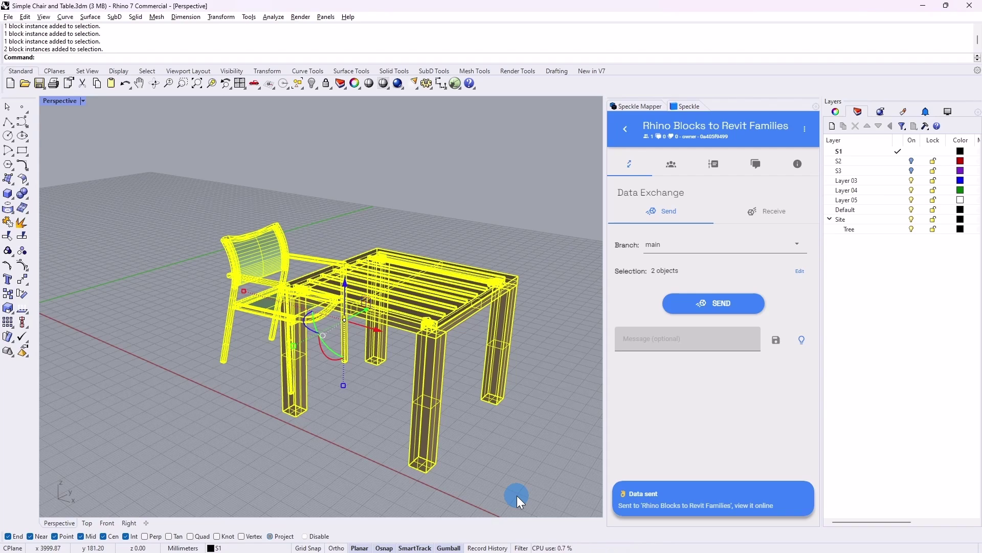
{"action": "left_click", "coordinate": [689, 506]}
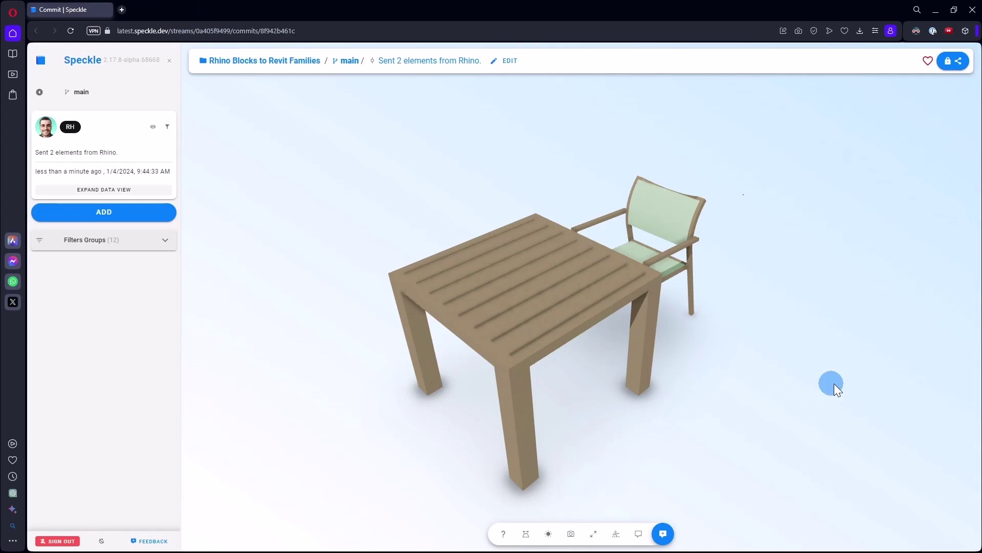
{"action": "left_click_drag", "start_coordinate": [834, 383], "coordinate": [599, 346]}
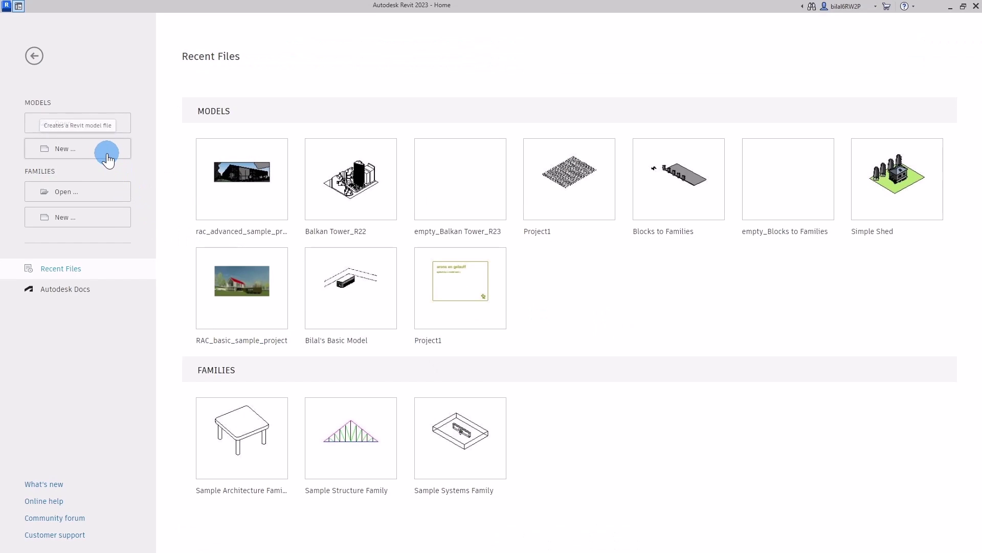
Step: Create a new project from the Metric-Architectural template, opening on the Level 1 floor plan
{"action": "left_click", "coordinate": [107, 153]}
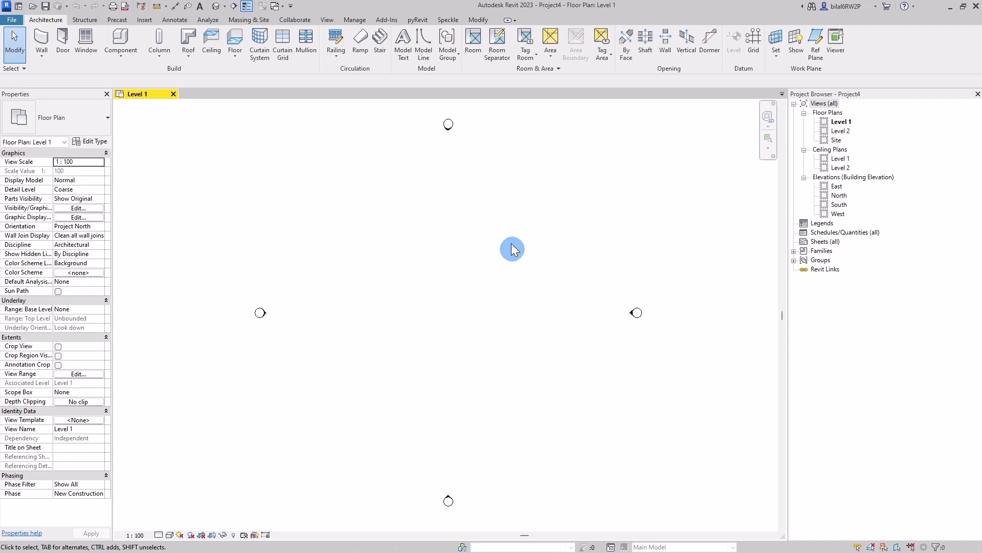
Step: Receive the main branch of Rhino Blocks to Revit Families into Project4 with the Speckle Revit Connector
{"action": "left_click", "coordinate": [443, 26]}
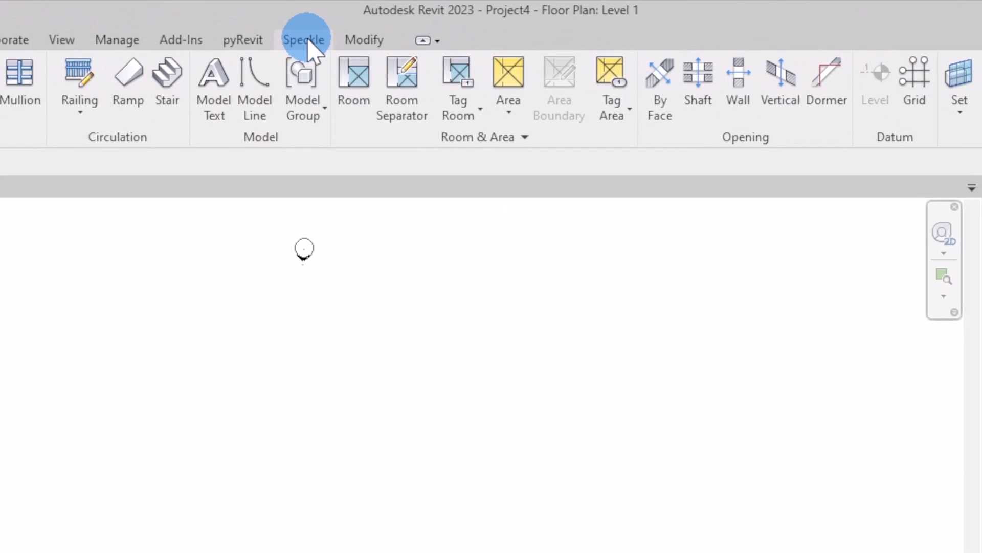
{"action": "left_click", "coordinate": [20, 45]}
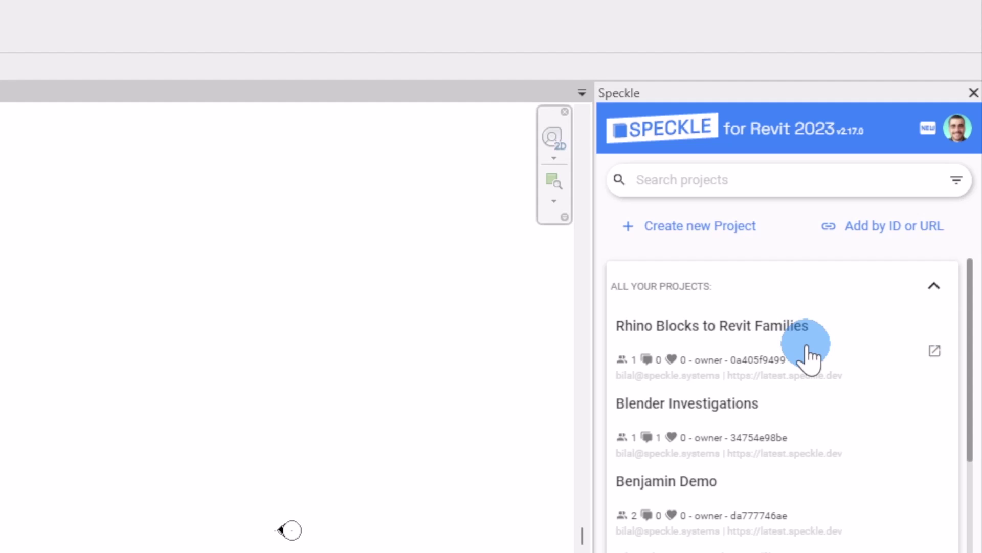
{"action": "left_click", "coordinate": [808, 358]}
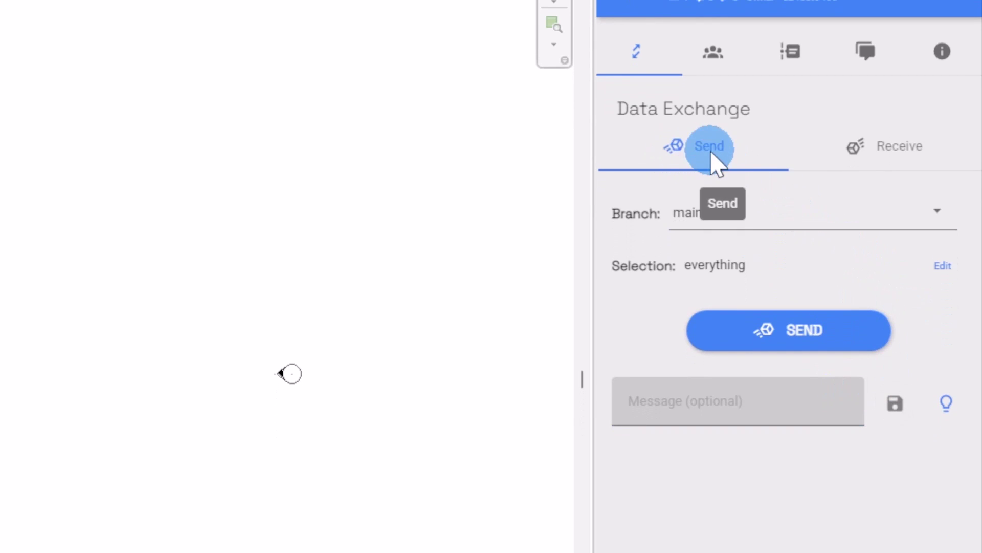
{"action": "left_click", "coordinate": [915, 154]}
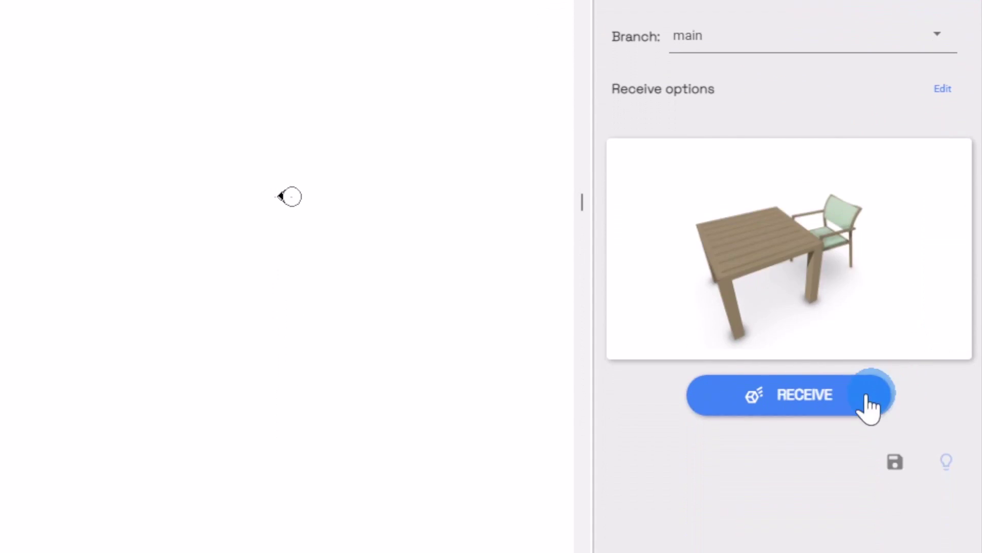
{"action": "left_click", "coordinate": [798, 399]}
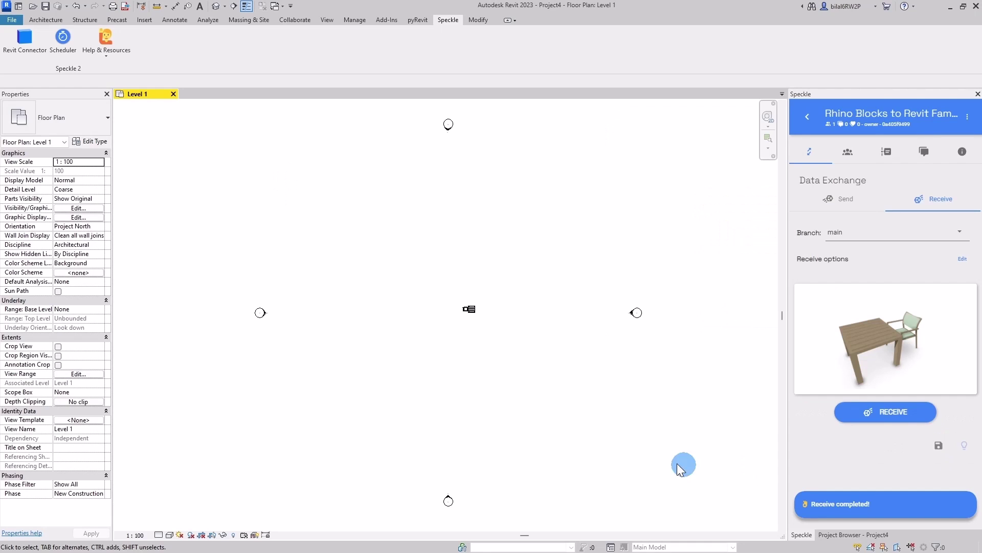
Step: Open the default 3D view and select the received Wood Chair
{"action": "left_click", "coordinate": [216, 7]}
{"action": "left_click", "coordinate": [582, 261]}
{"action": "left_click", "coordinate": [550, 322]}
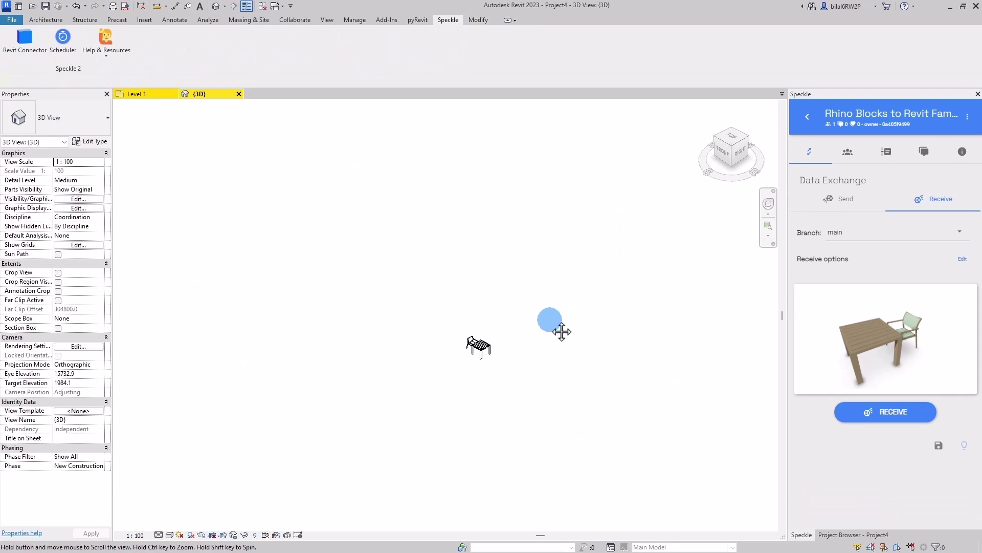
{"action": "scroll", "coordinate": [549, 321], "scroll_direction": "up", "scroll_amount": 5}
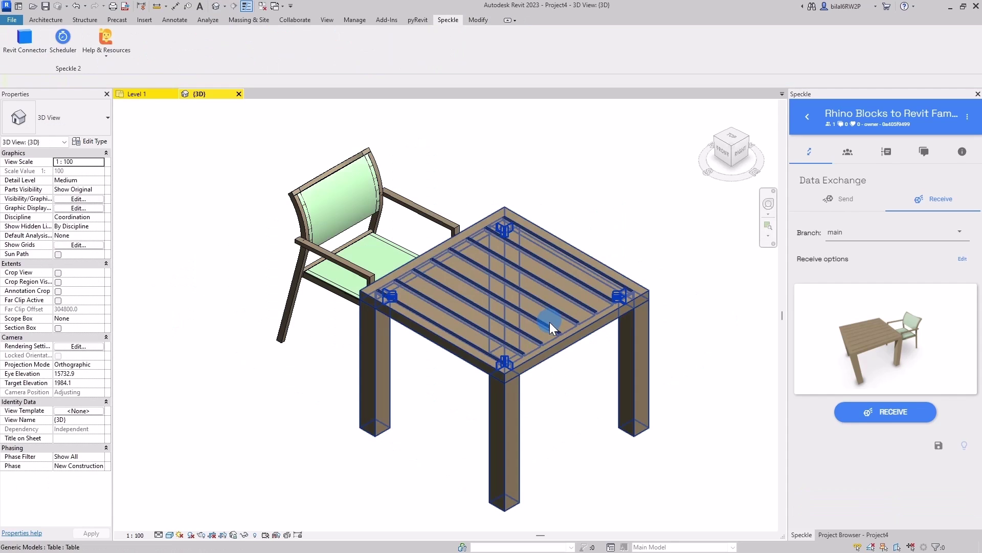
{"action": "left_click", "coordinate": [342, 272]}
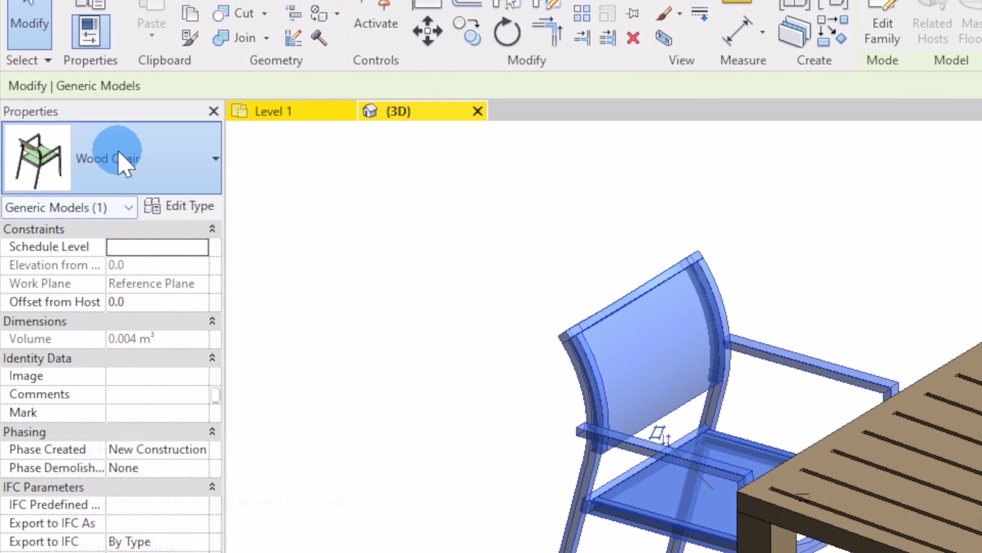
Step: Check the Table and Wood Chair types and confirm the chair's Generic Models category
{"action": "left_click", "coordinate": [119, 186]}
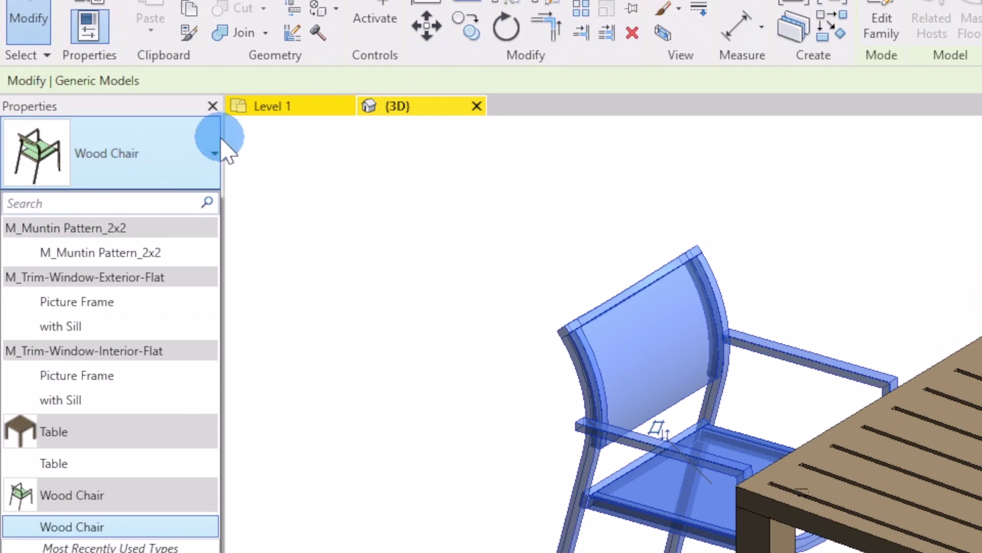
{"action": "left_click", "coordinate": [222, 142]}
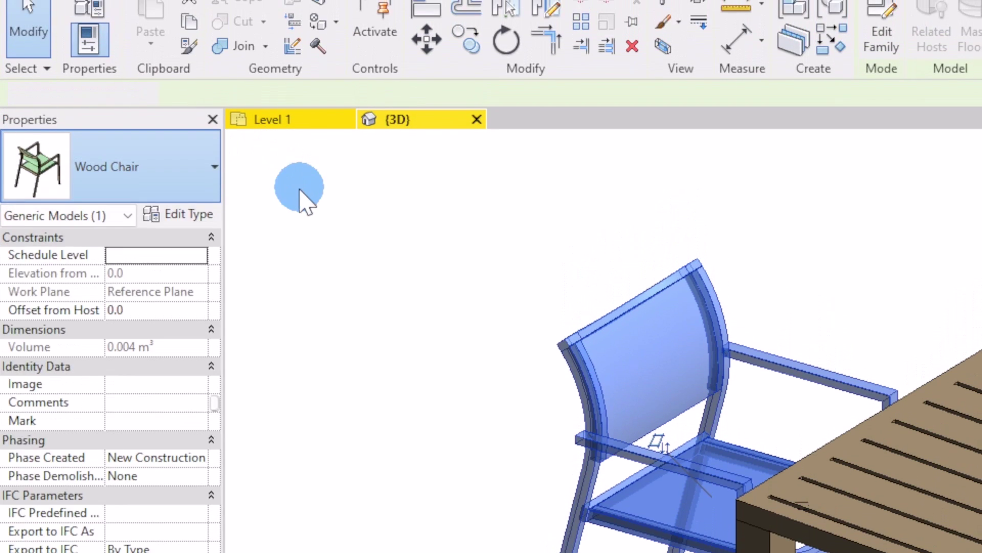
{"action": "left_click", "coordinate": [555, 309]}
{"action": "left_click", "coordinate": [638, 355]}
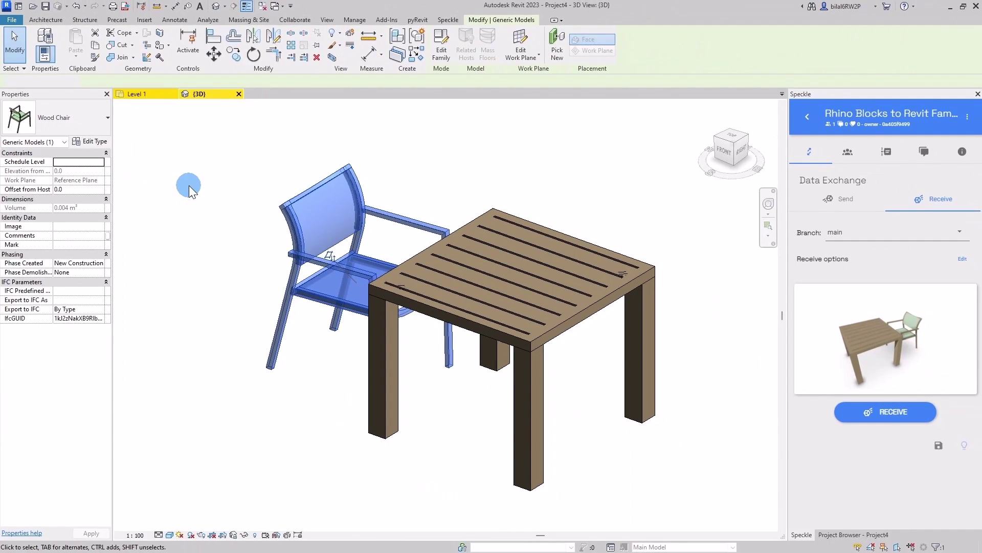
{"action": "left_click", "coordinate": [189, 185]}
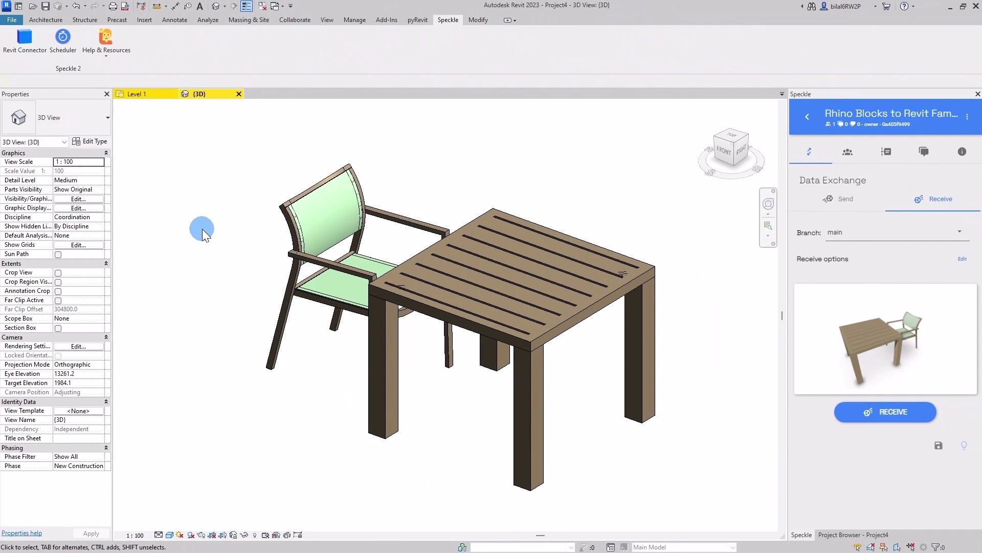
{"action": "left_click", "coordinate": [293, 213]}
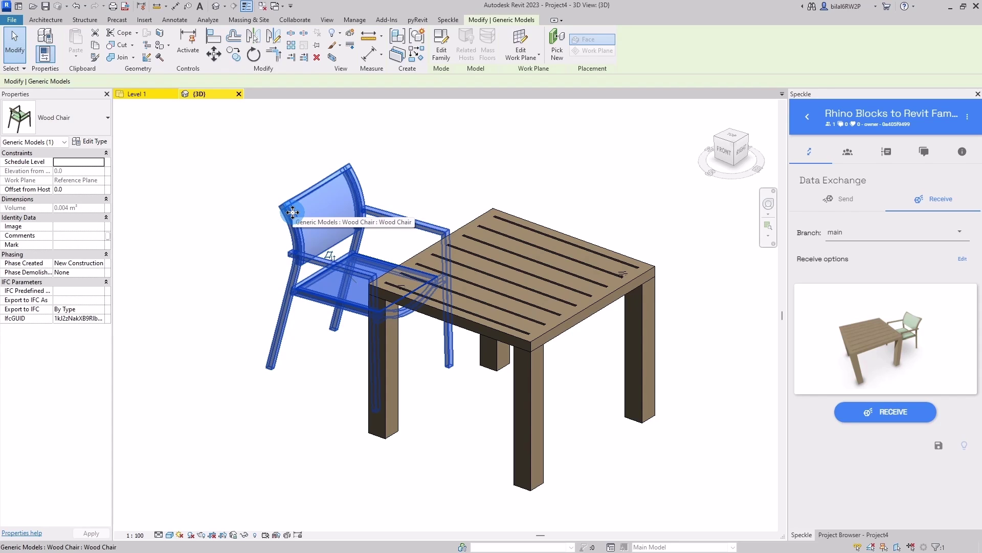
{"action": "left_click", "coordinate": [247, 300]}
{"action": "key", "text": "alt+Tab"}
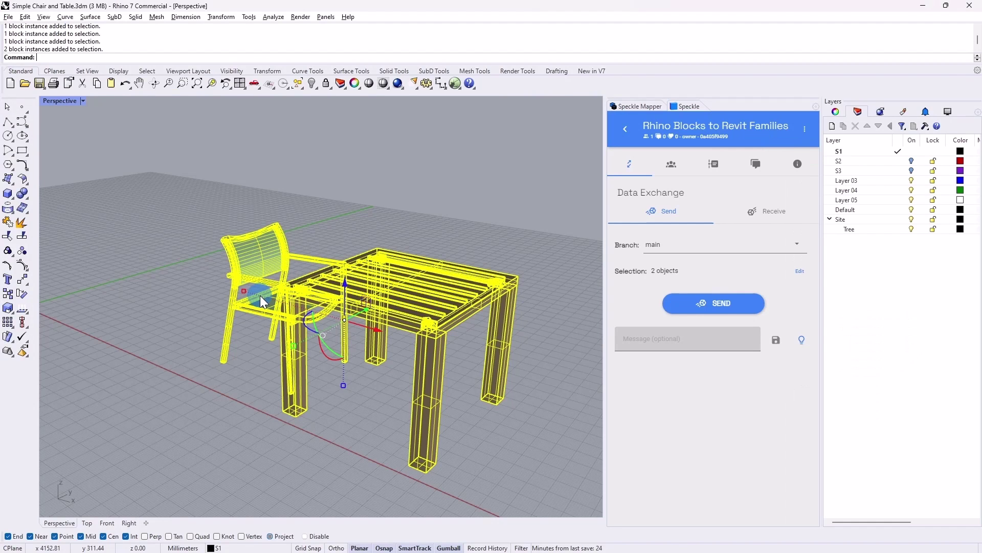
{"action": "left_click", "coordinate": [286, 186]}
{"action": "type", "text": "BlockManager"}
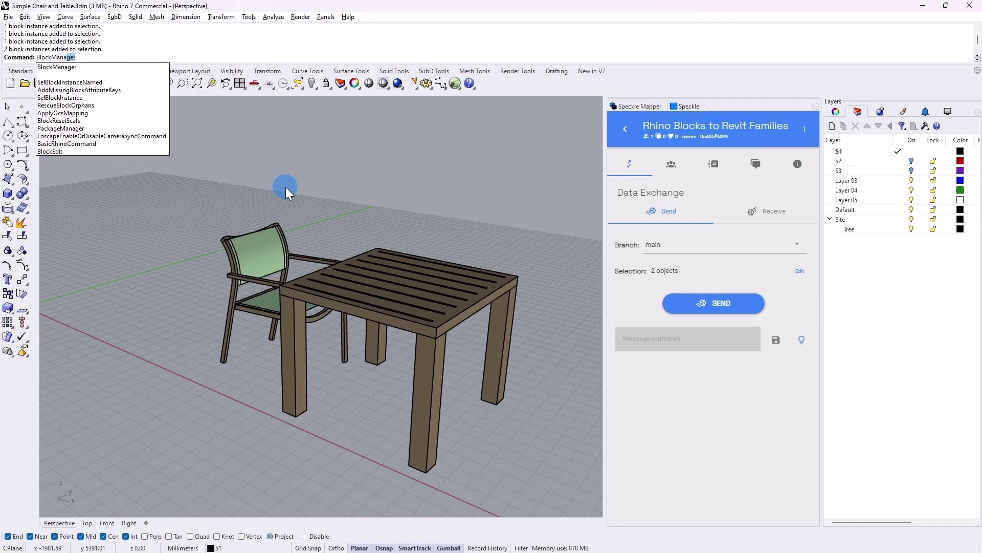
{"action": "key", "text": "Return"}
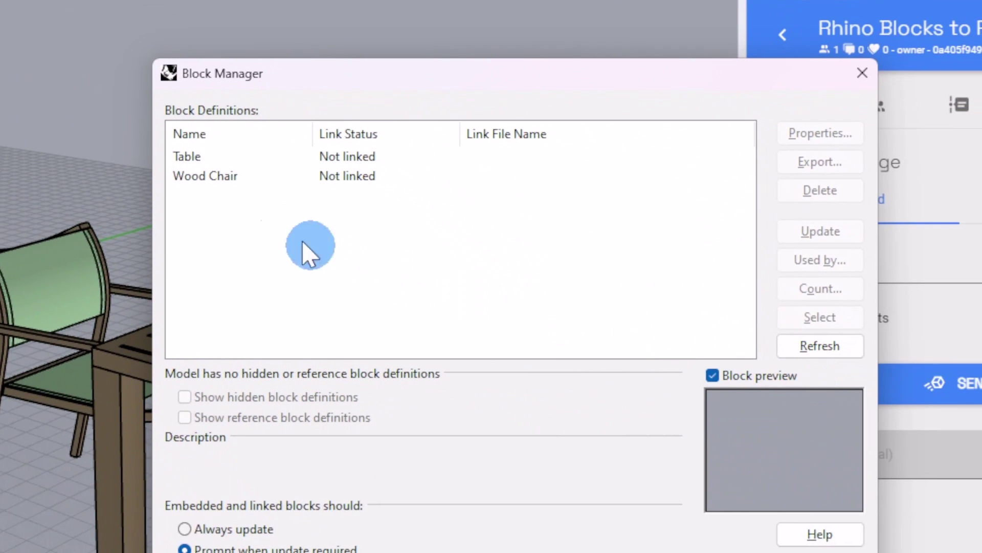
{"action": "left_click", "coordinate": [213, 176]}
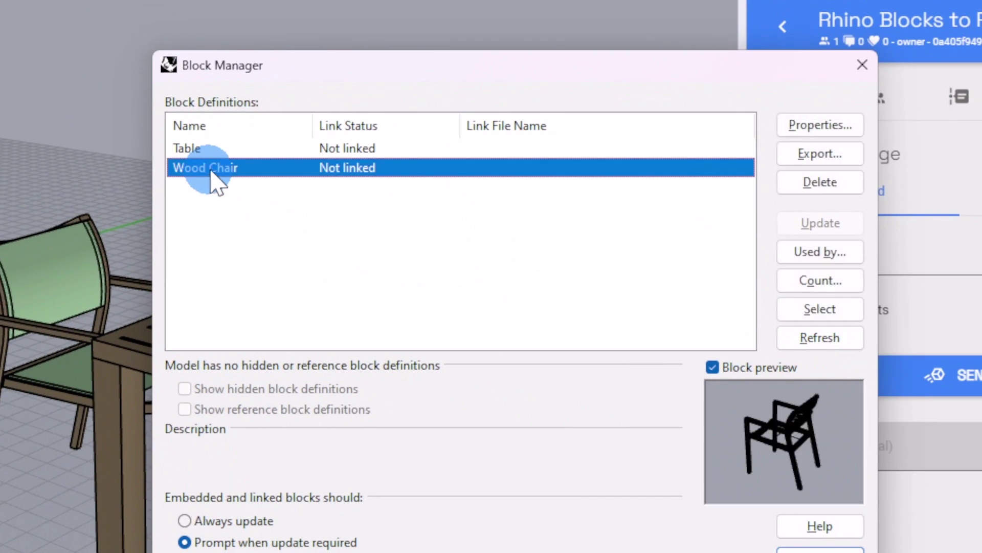
{"action": "left_click", "coordinate": [230, 151]}
{"action": "key", "text": "Escape"}
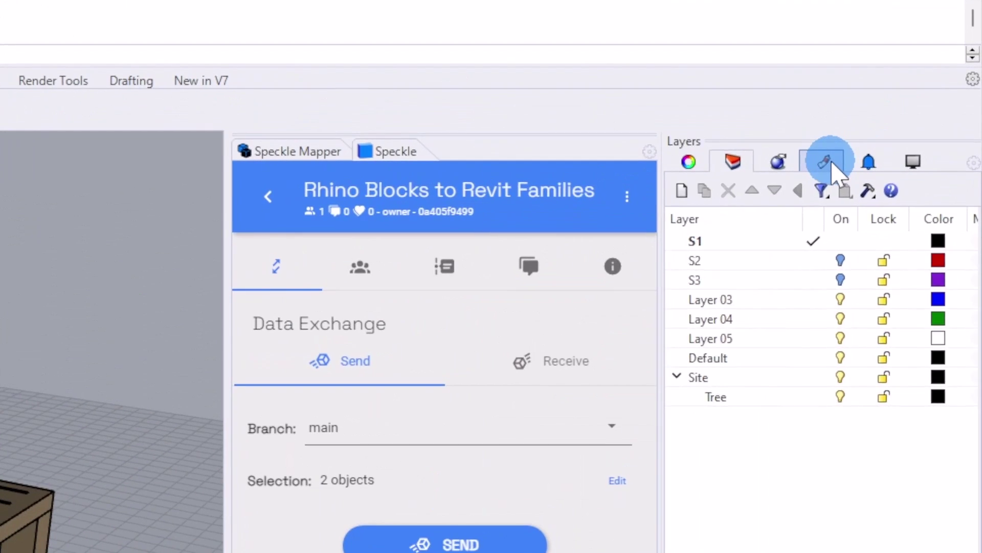
Step: Show the Rhino document materials and inspect Wood, then Textile
{"action": "left_click", "coordinate": [903, 112]}
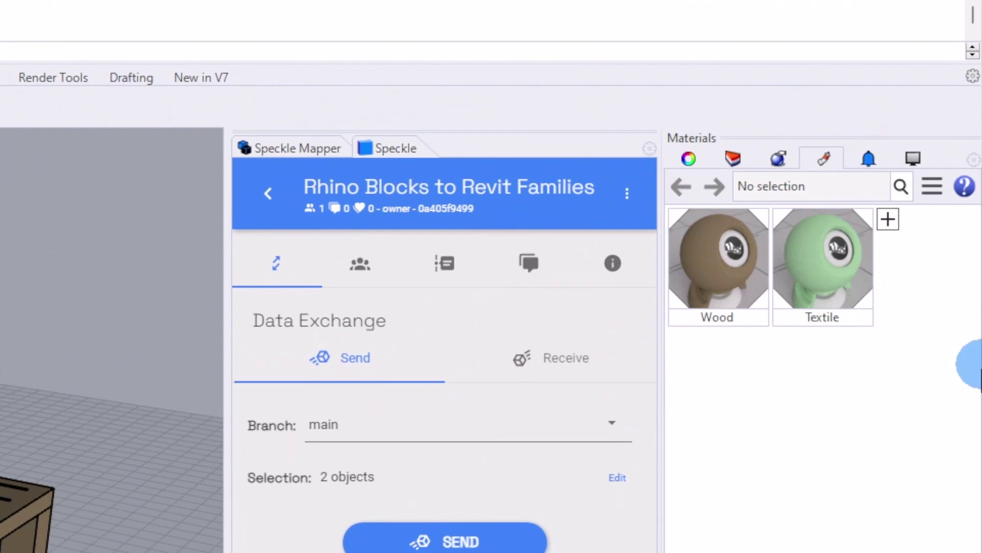
{"action": "left_click", "coordinate": [726, 294]}
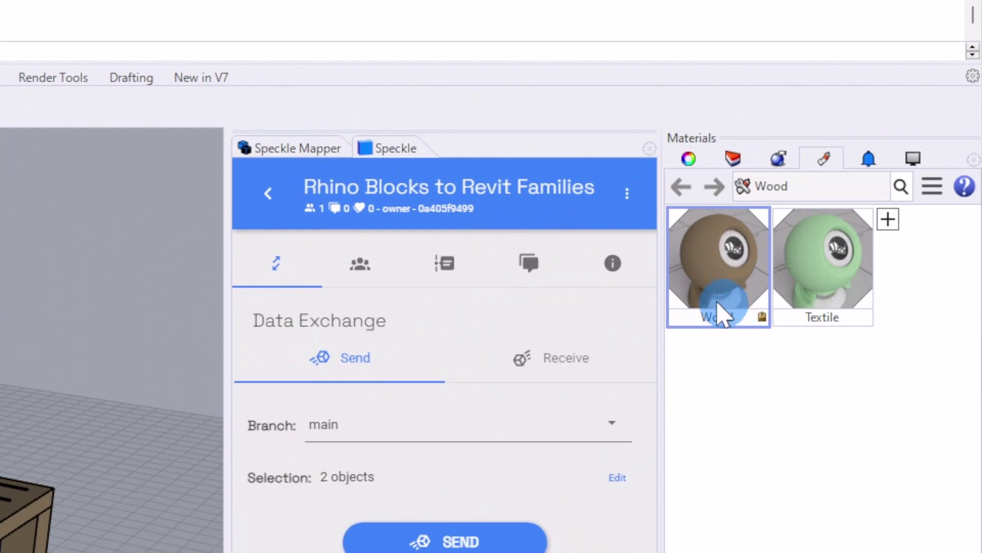
{"action": "left_click", "coordinate": [809, 284]}
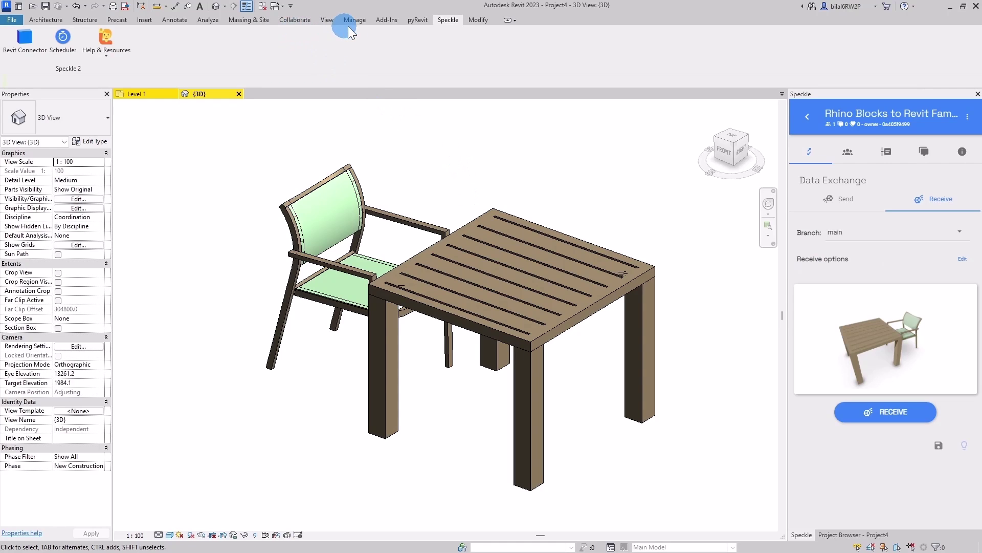
{"action": "left_click", "coordinate": [350, 21]}
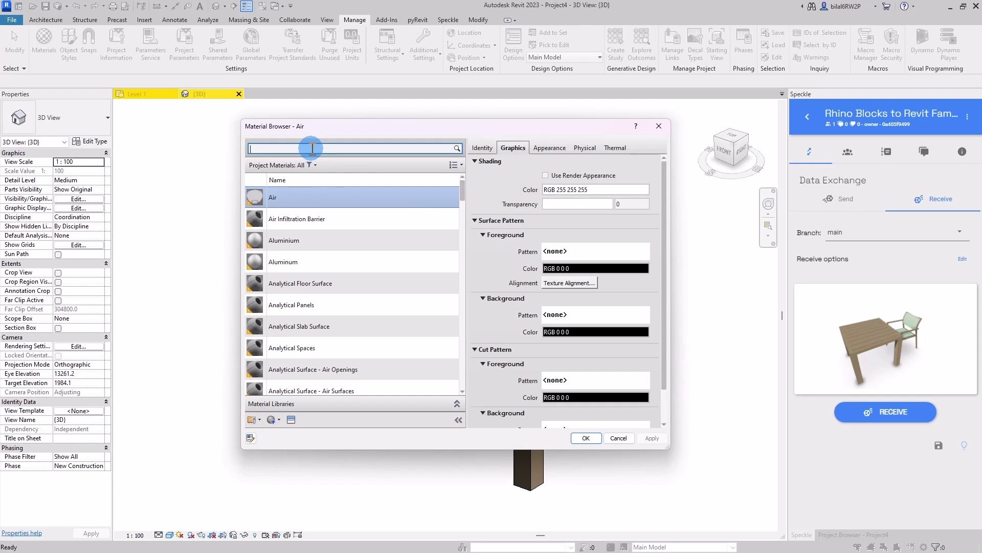
{"action": "left_click", "coordinate": [312, 148]}
{"action": "type", "text": "Textile"}
{"action": "left_click", "coordinate": [276, 233]}
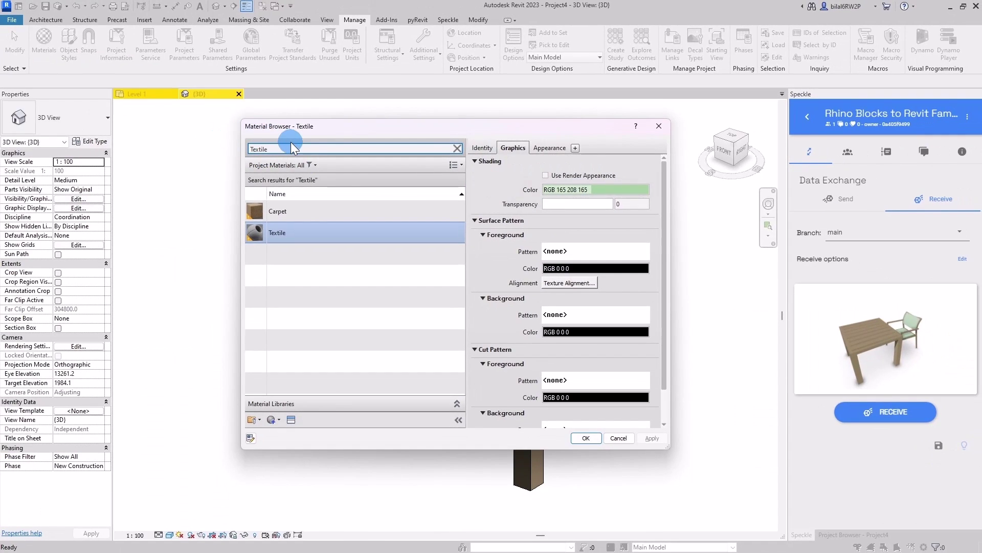
{"action": "double_click", "coordinate": [291, 145]}
{"action": "type", "text": "Wood"}
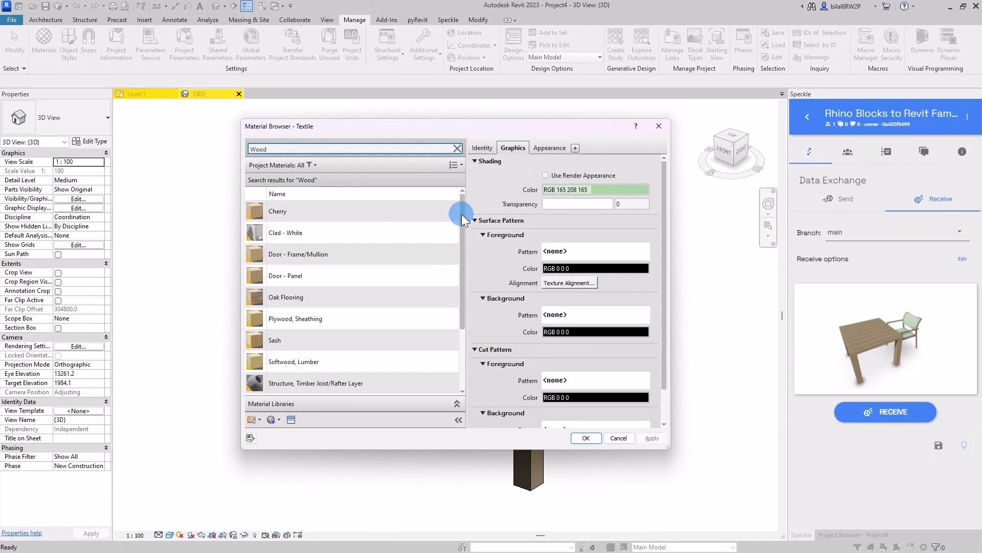
{"action": "left_click_drag", "start_coordinate": [462, 214], "coordinate": [455, 308]}
{"action": "left_click", "coordinate": [295, 321]}
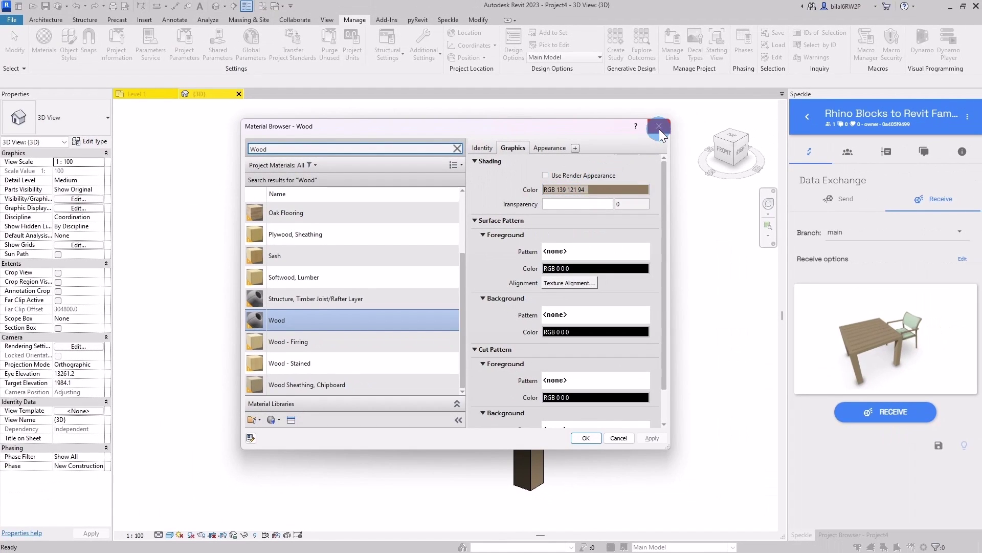
{"action": "left_click", "coordinate": [659, 127]}
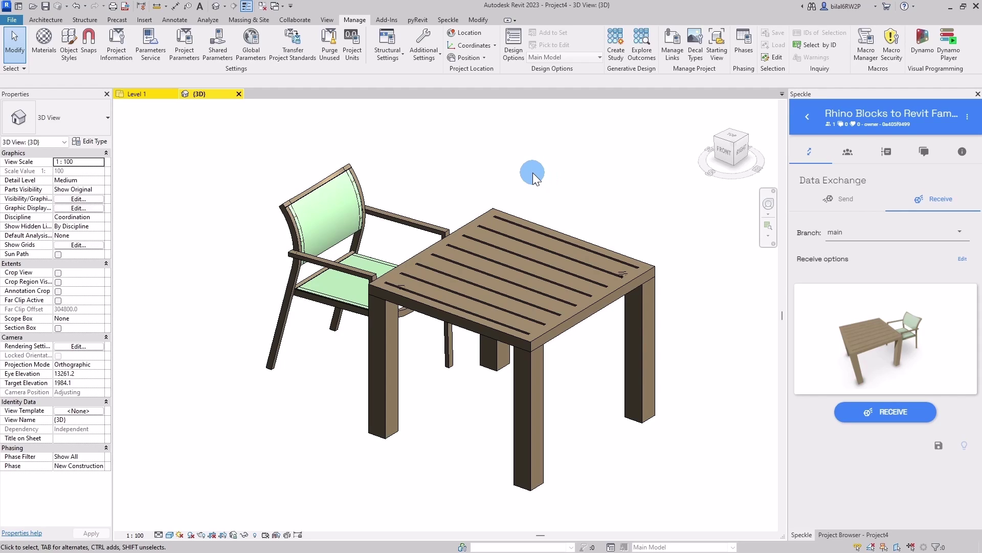
Step: Edit the Wood Chair family and open its Ref. Level floor plan
{"action": "left_click", "coordinate": [332, 185]}
{"action": "double_click", "coordinate": [332, 185]}
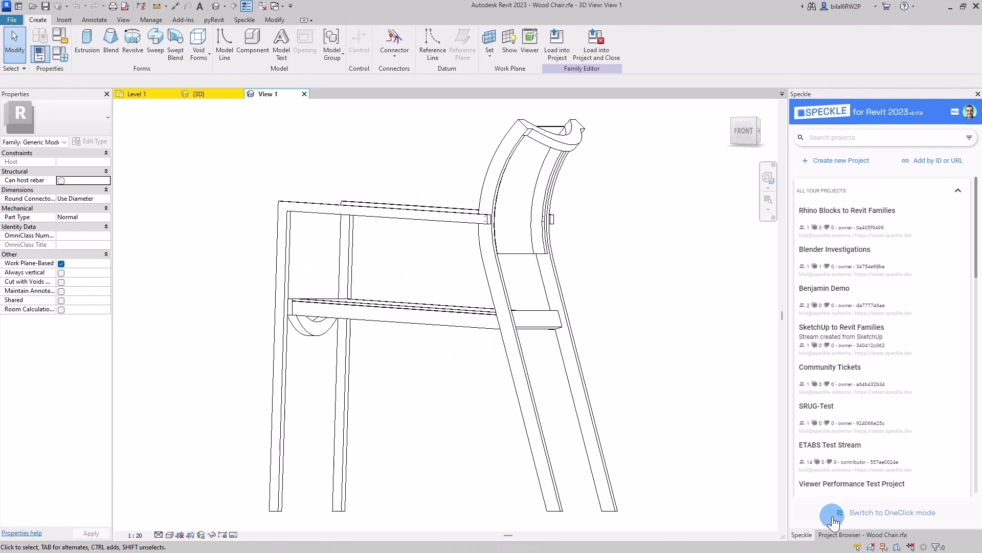
{"action": "left_click", "coordinate": [839, 534]}
{"action": "double_click", "coordinate": [836, 123]}
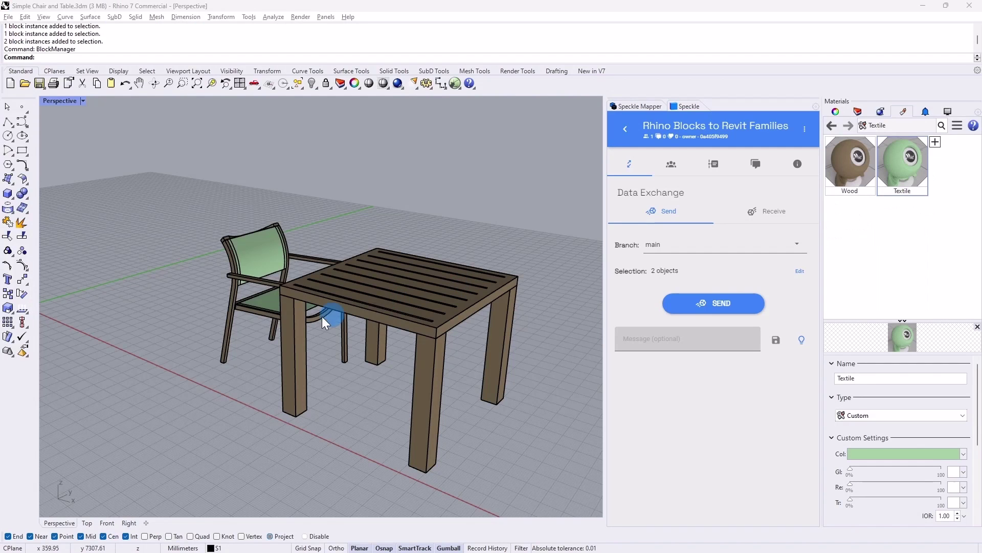
{"action": "left_click", "coordinate": [260, 286]}
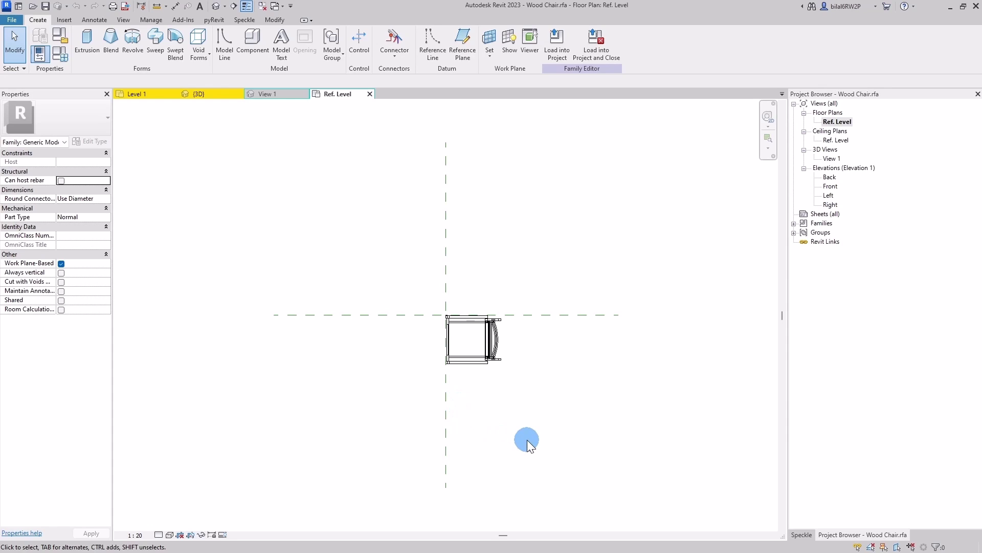
Step: Return to the project's 3D view and clear the chair selection
{"action": "left_click", "coordinate": [203, 94]}
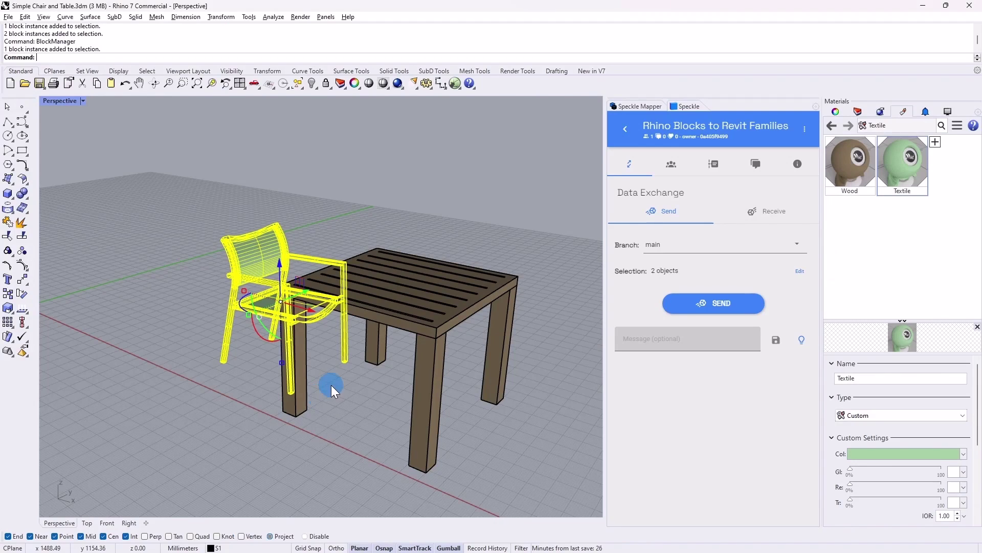
{"action": "key", "text": "Escape"}
{"action": "scroll", "coordinate": [272, 238], "scroll_direction": "down", "scroll_amount": 3}
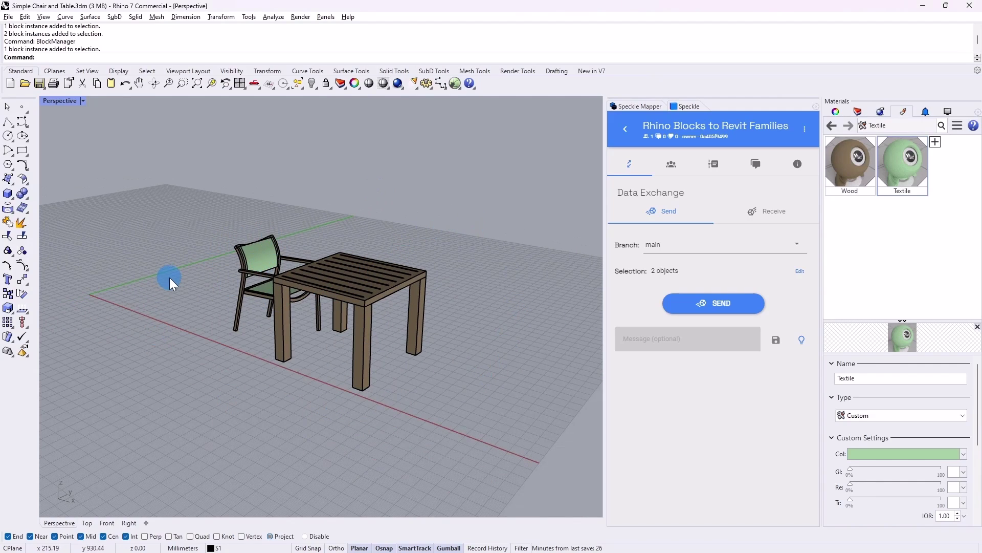
Step: Turn on layer S2 in Rhino to show three more chairs
{"action": "left_click", "coordinate": [858, 112]}
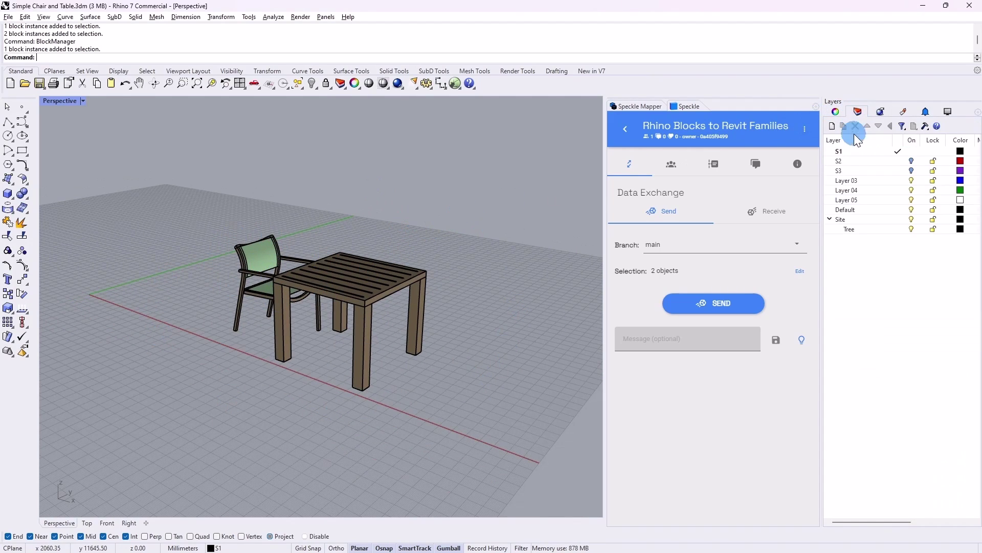
{"action": "left_click", "coordinate": [913, 160]}
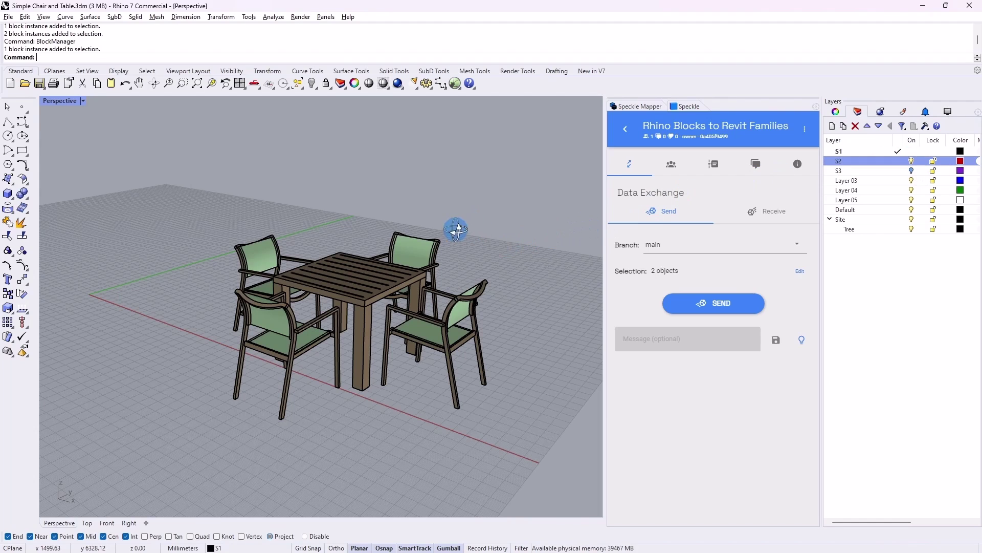
{"action": "right_click_drag", "start_coordinate": [454, 228], "coordinate": [466, 228]}
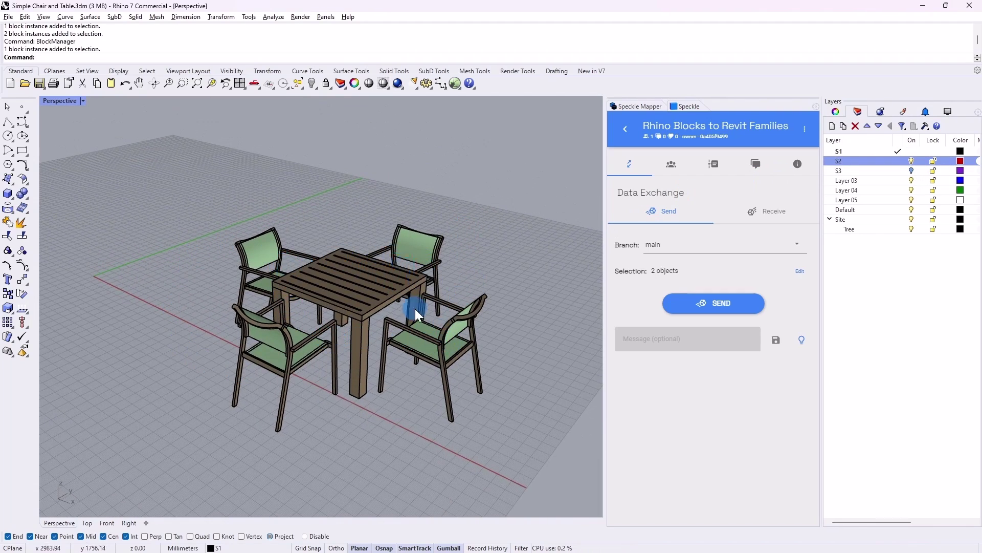
Step: Set the table and four chairs as the Speckle selection and send them
{"action": "left_click", "coordinate": [453, 289]}
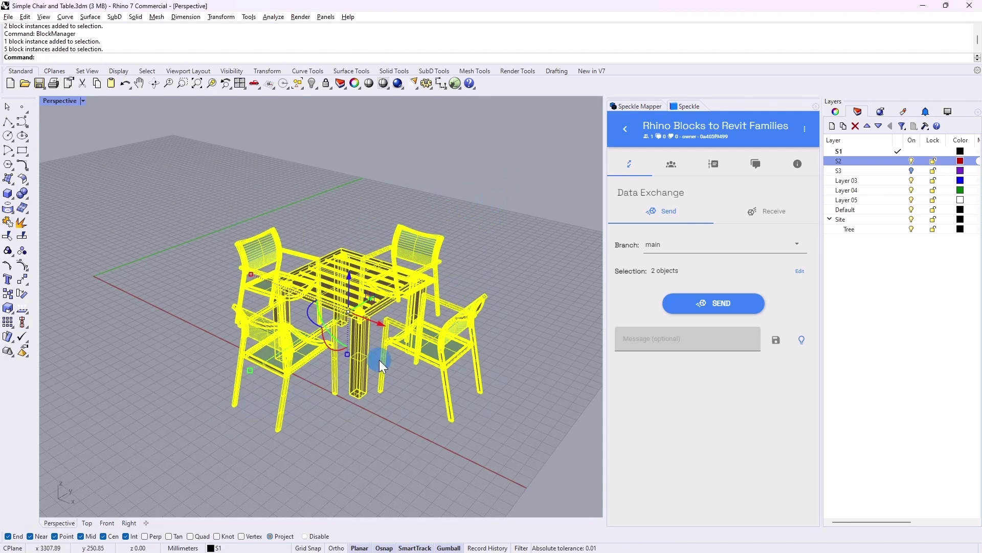
{"action": "left_click", "coordinate": [705, 276]}
{"action": "left_click", "coordinate": [691, 329]}
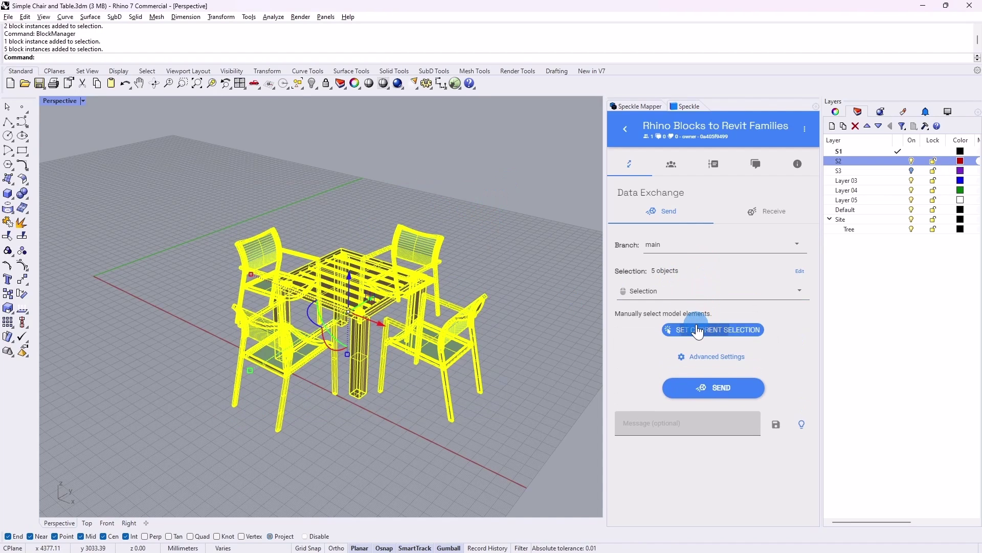
{"action": "left_click", "coordinate": [709, 387]}
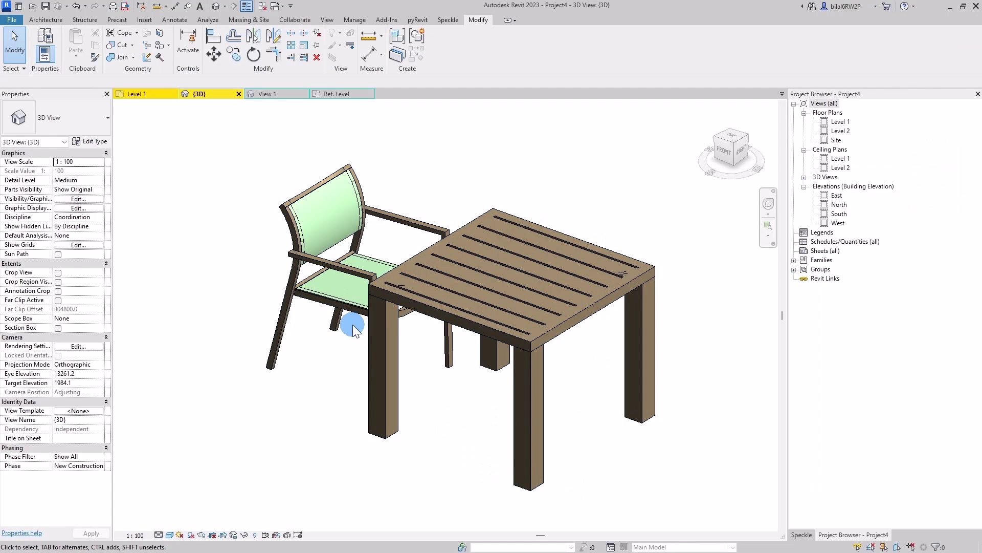
Step: Receive the latest version of 'Rhino Blocks to Revit Families' through the Speckle panel
{"action": "scroll", "coordinate": [352, 325], "scroll_direction": "down", "scroll_amount": 3}
{"action": "left_click", "coordinate": [802, 536]}
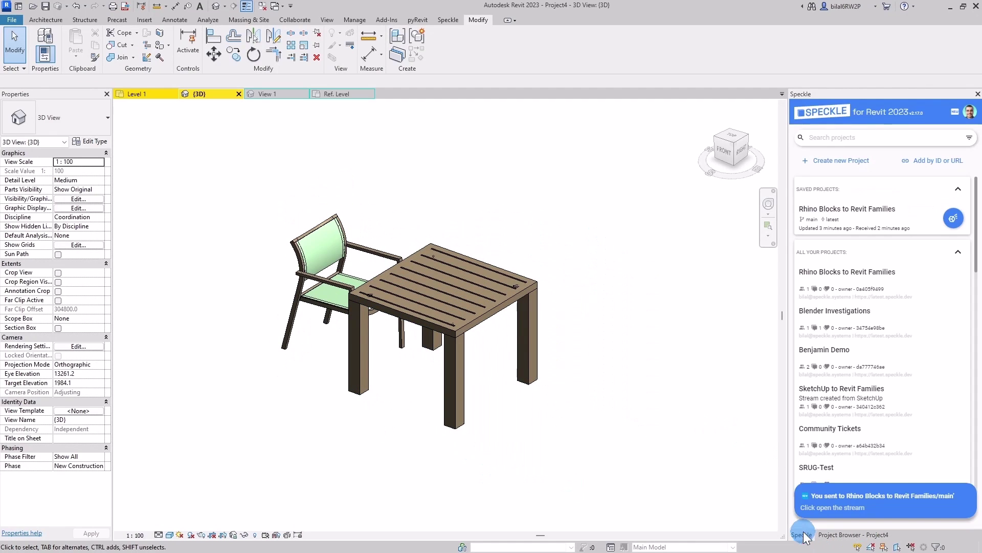
{"action": "left_click", "coordinate": [932, 225]}
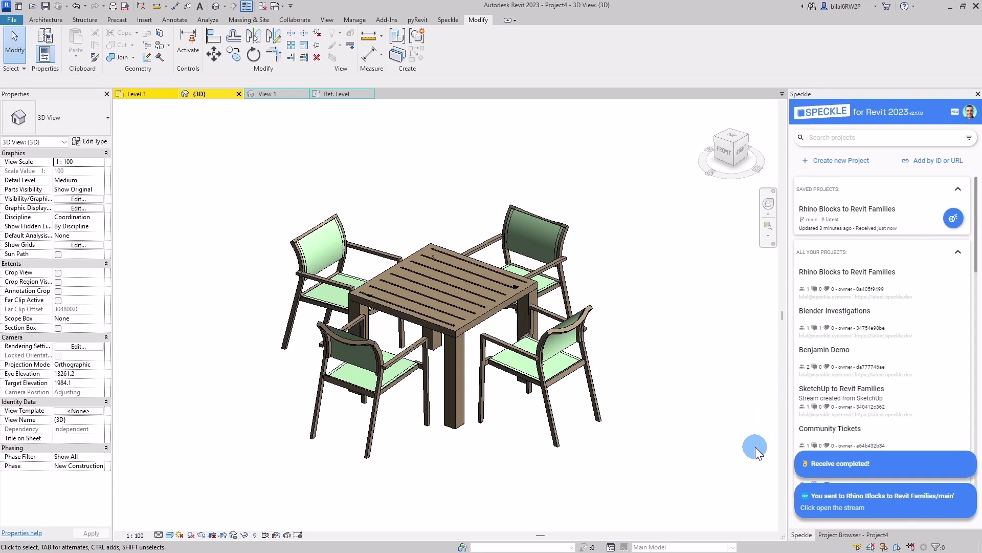
Step: Inspect the received Wood Chairs and table, checking their family types and category
{"action": "left_click", "coordinate": [546, 294]}
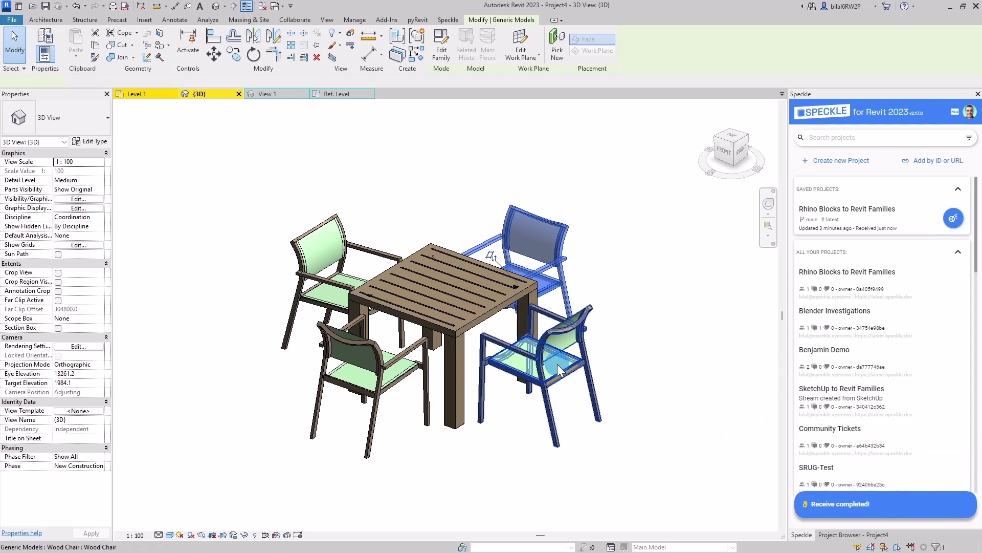
{"action": "left_click", "coordinate": [420, 389]}
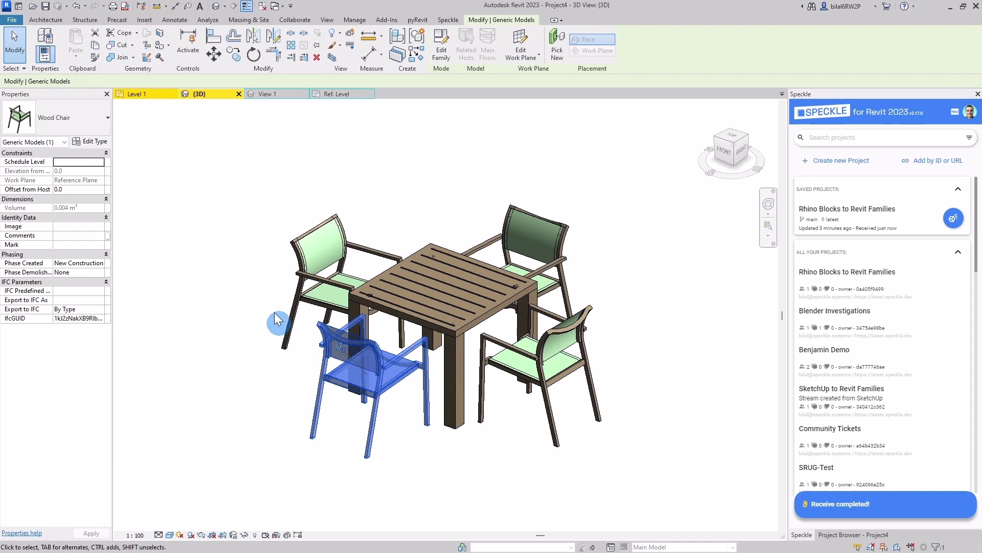
{"action": "left_click", "coordinate": [456, 371], "text": "ctrl"}
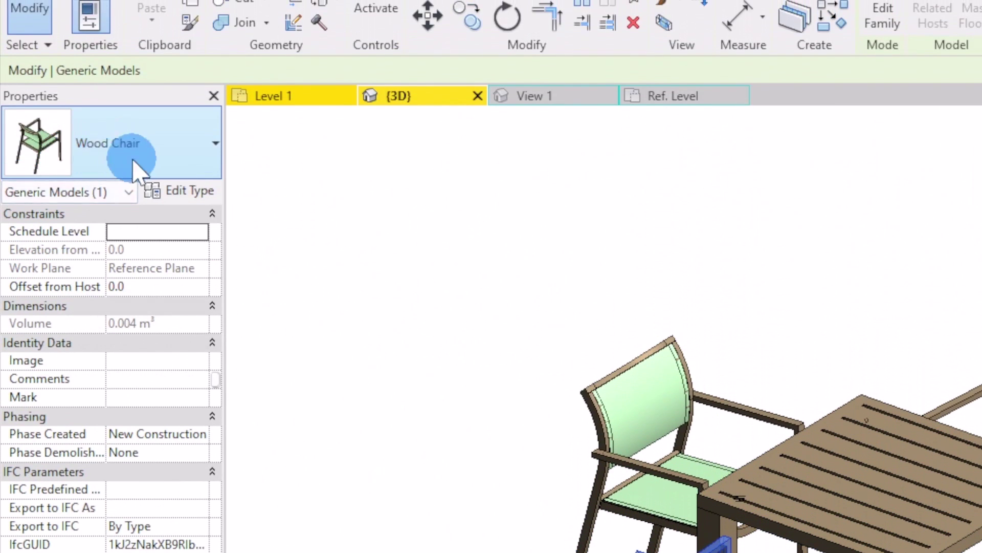
{"action": "left_click", "coordinate": [120, 163]}
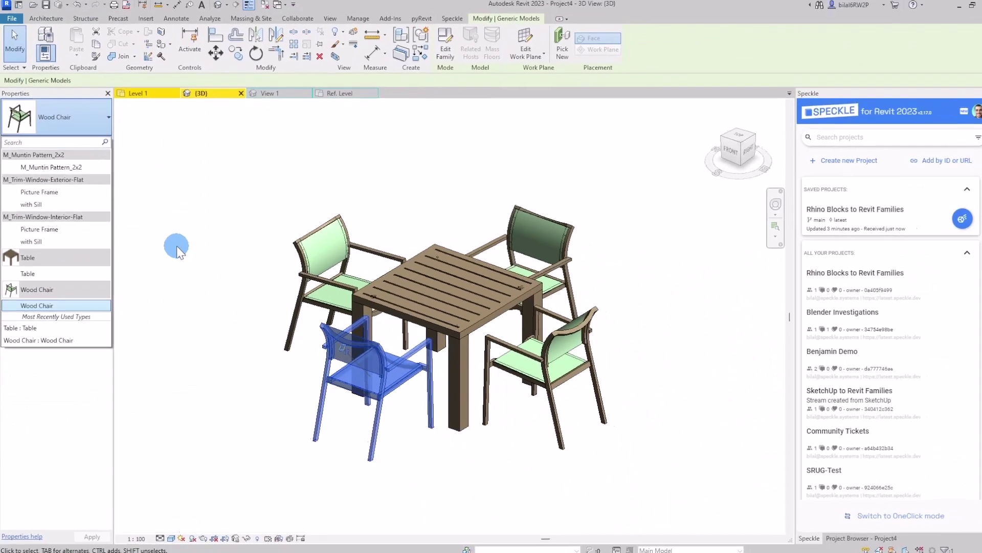
{"action": "left_click", "coordinate": [176, 245]}
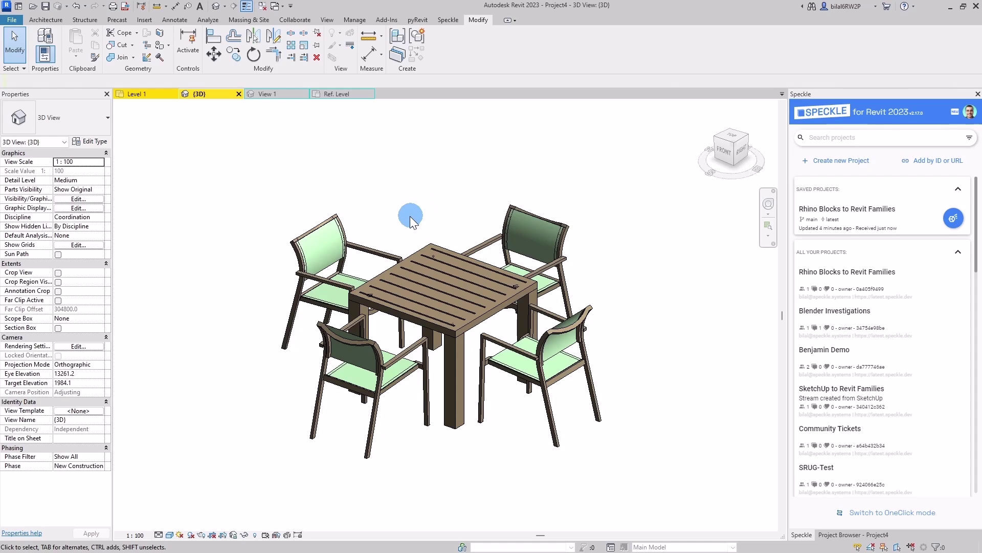
{"action": "left_click", "coordinate": [348, 242]}
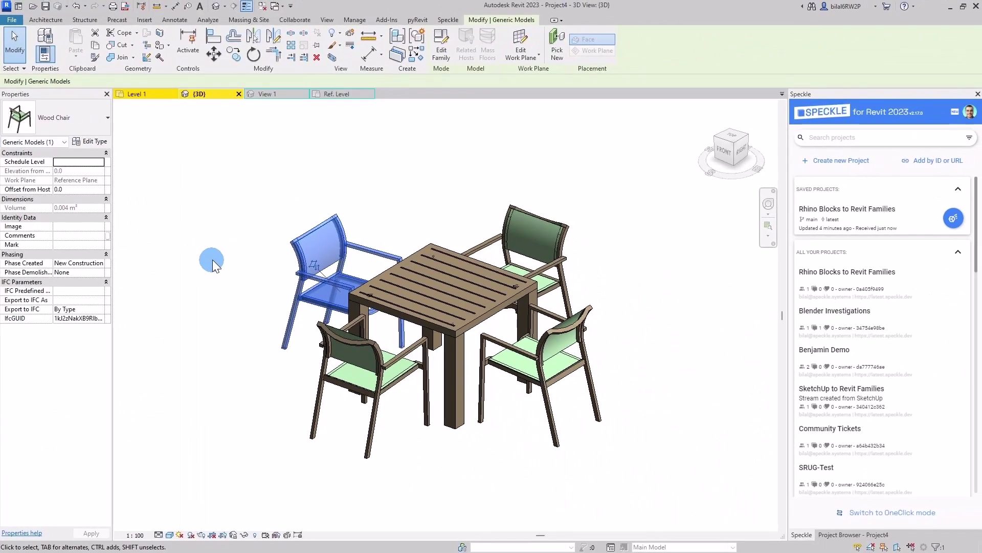
{"action": "left_click", "coordinate": [213, 259]}
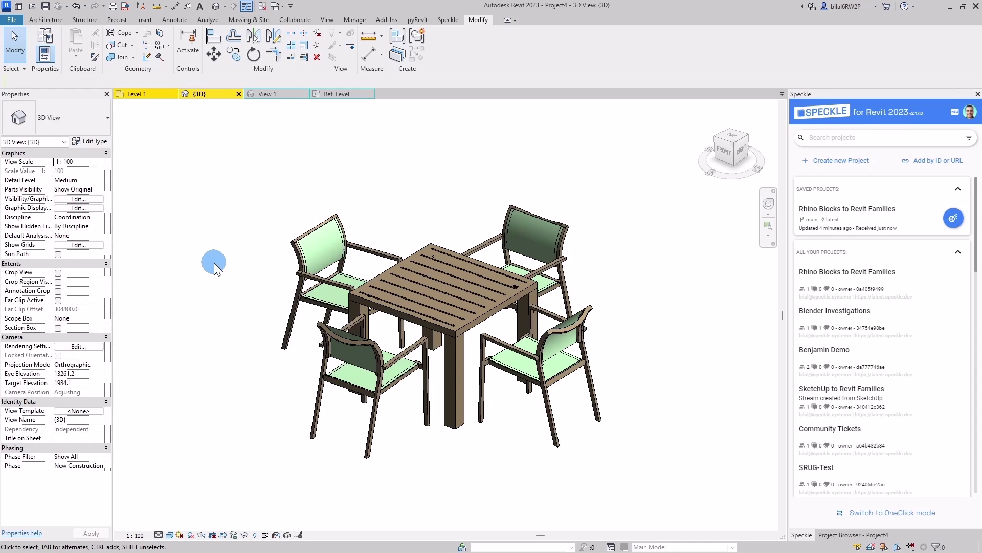
{"action": "left_click", "coordinate": [303, 243]}
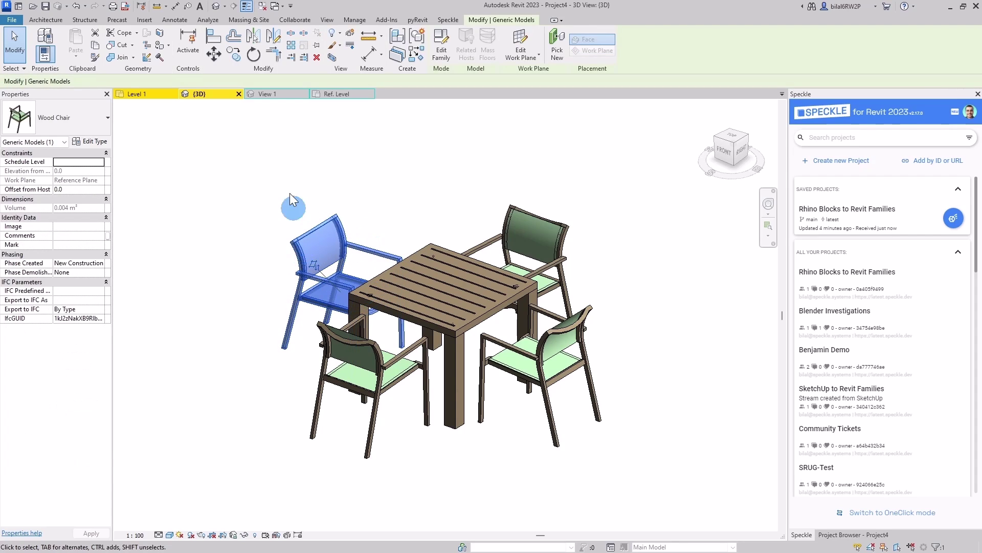
{"action": "left_click", "coordinate": [322, 105]}
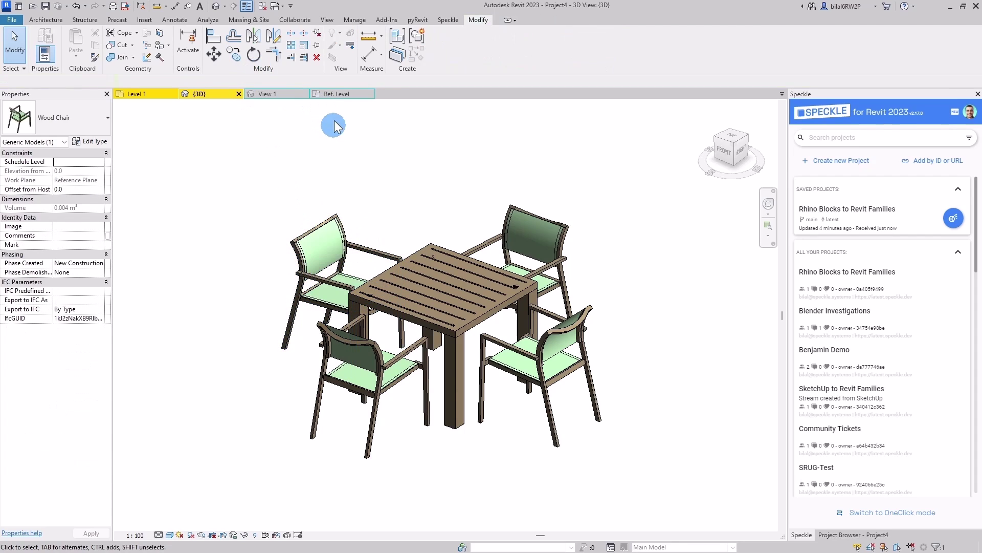
Step: In the Wood Chair family, change the family category to Furniture
{"action": "left_click", "coordinate": [266, 92]}
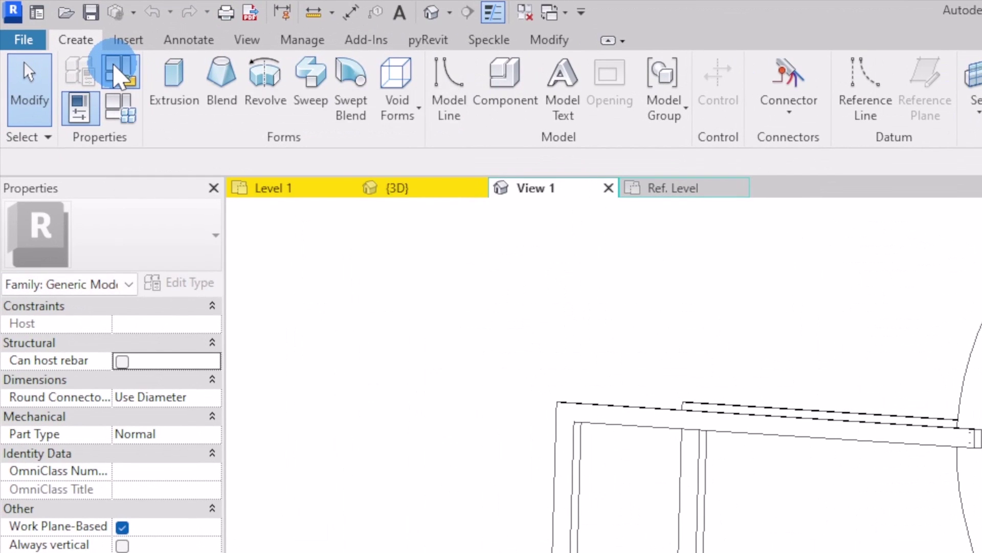
{"action": "left_click", "coordinate": [117, 72]}
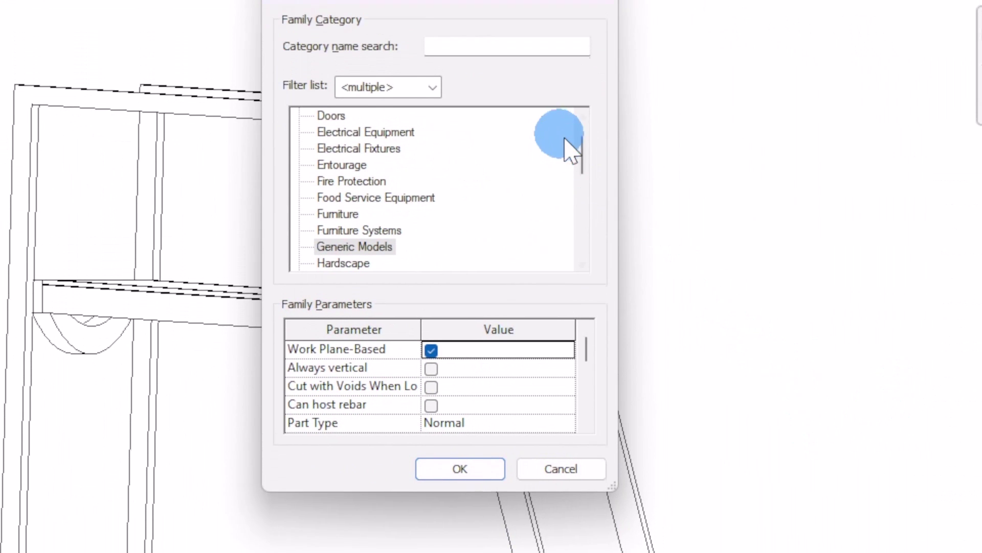
{"action": "left_click_drag", "start_coordinate": [578, 154], "coordinate": [586, 193]}
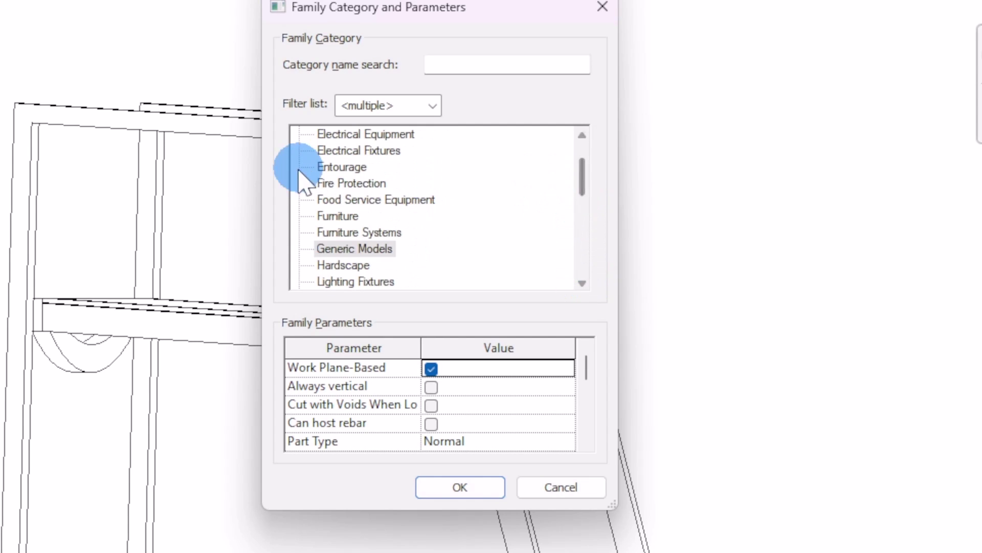
{"action": "left_click", "coordinate": [336, 216]}
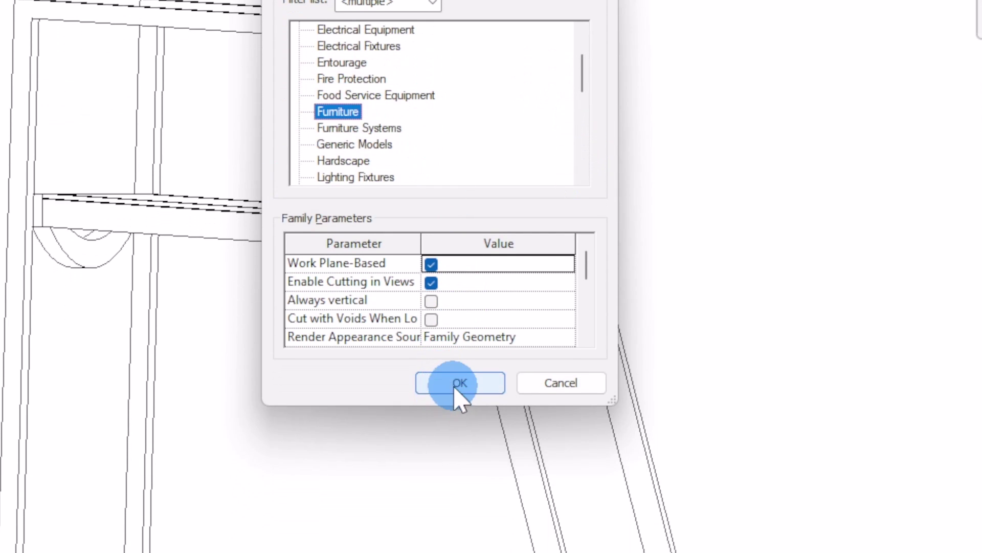
{"action": "left_click", "coordinate": [459, 486]}
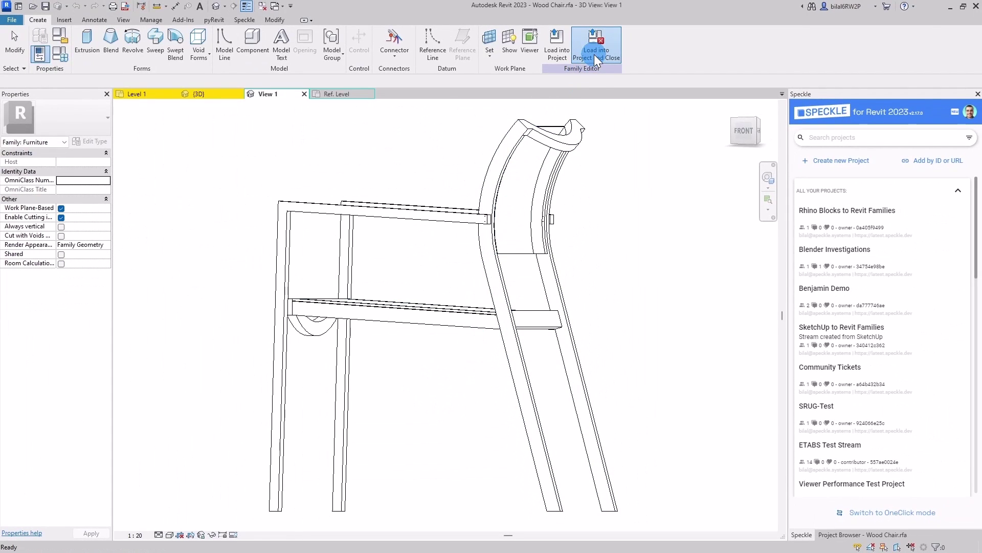
Step: Load Wood Chair into the project, overwriting the existing version and its parameter values
{"action": "left_click", "coordinate": [596, 44]}
{"action": "left_click", "coordinate": [504, 282]}
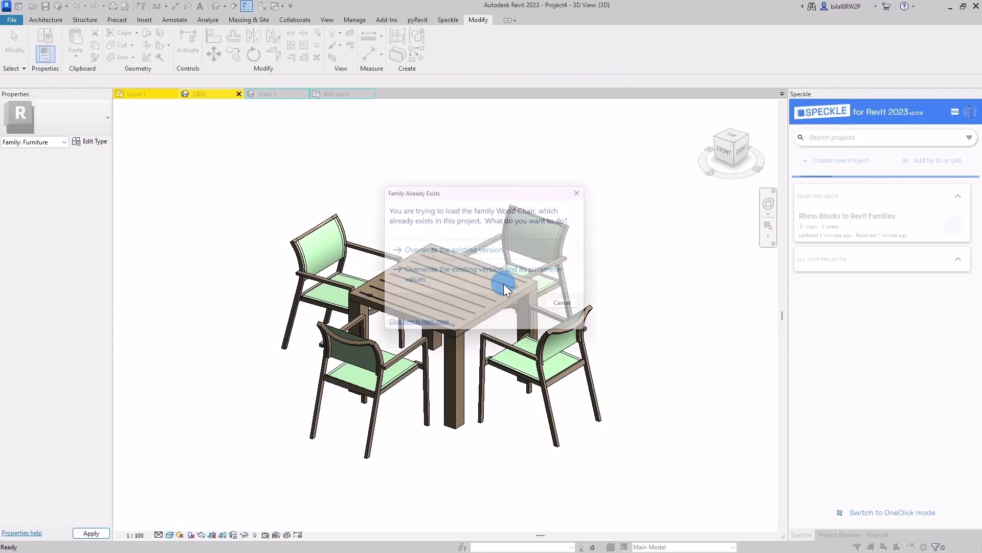
{"action": "left_click", "coordinate": [455, 285]}
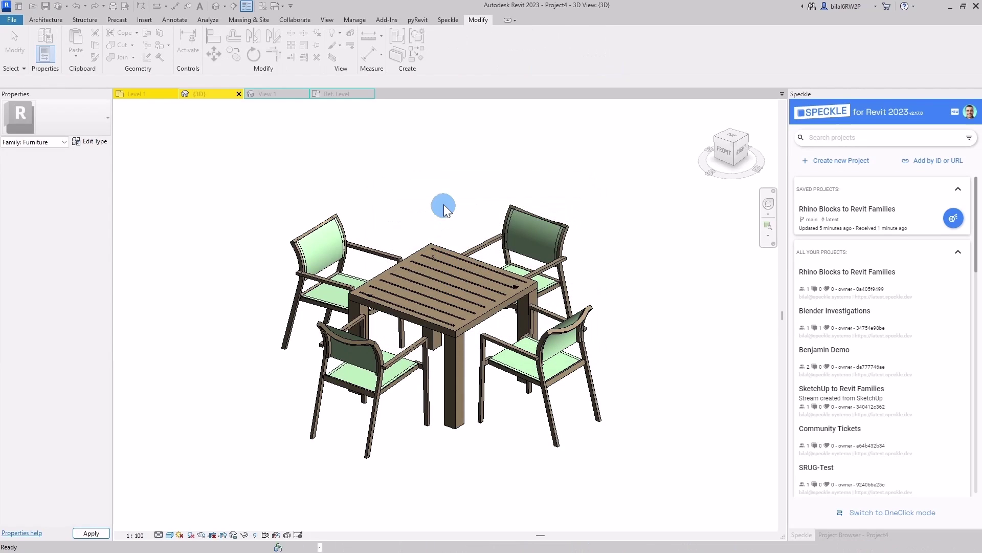
{"action": "left_click", "coordinate": [314, 239]}
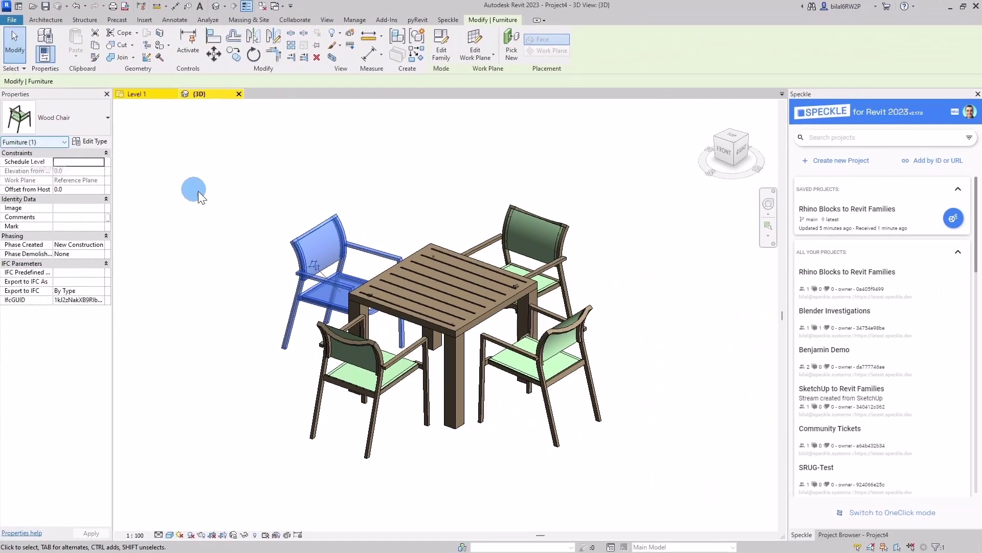
{"action": "left_click", "coordinate": [499, 281]}
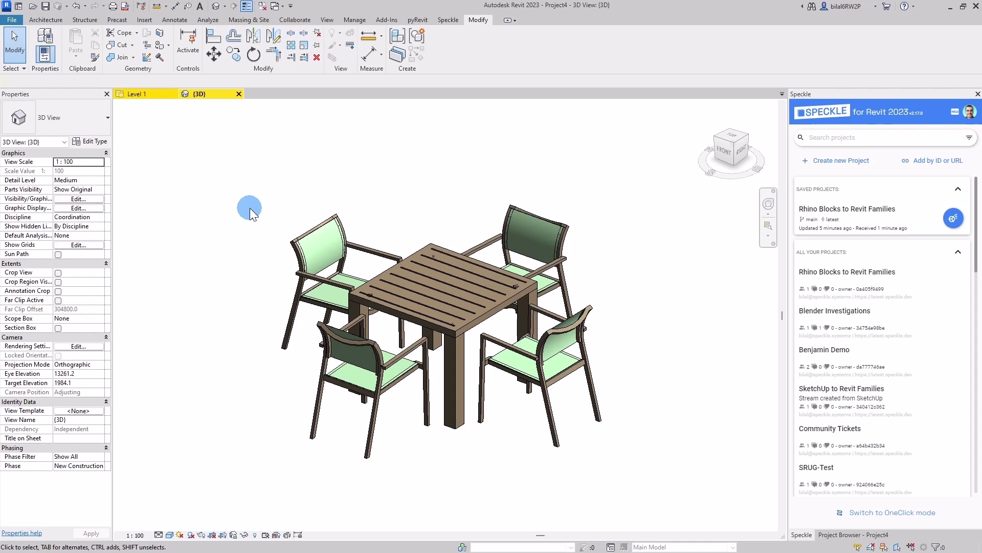
{"action": "left_click", "coordinate": [324, 255]}
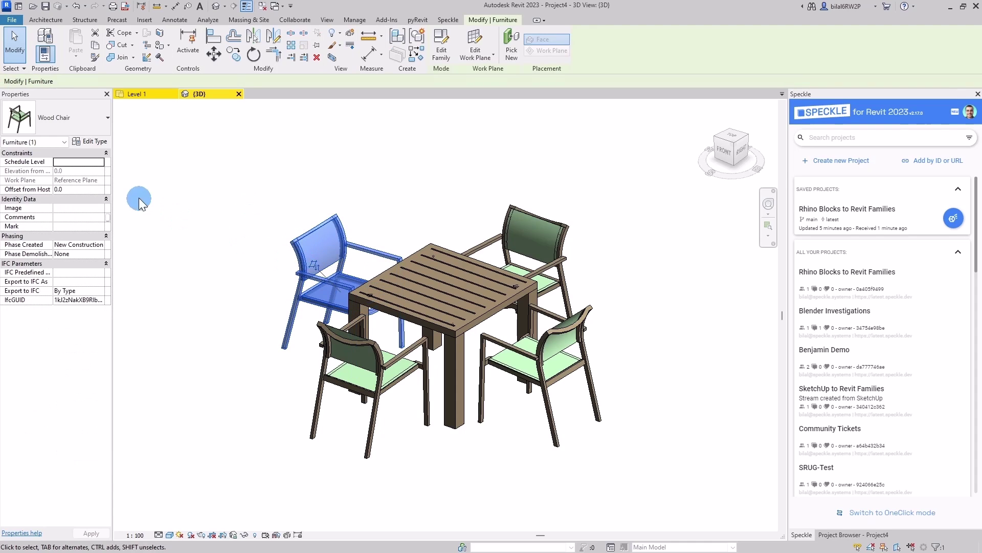
{"action": "left_click", "coordinate": [54, 127]}
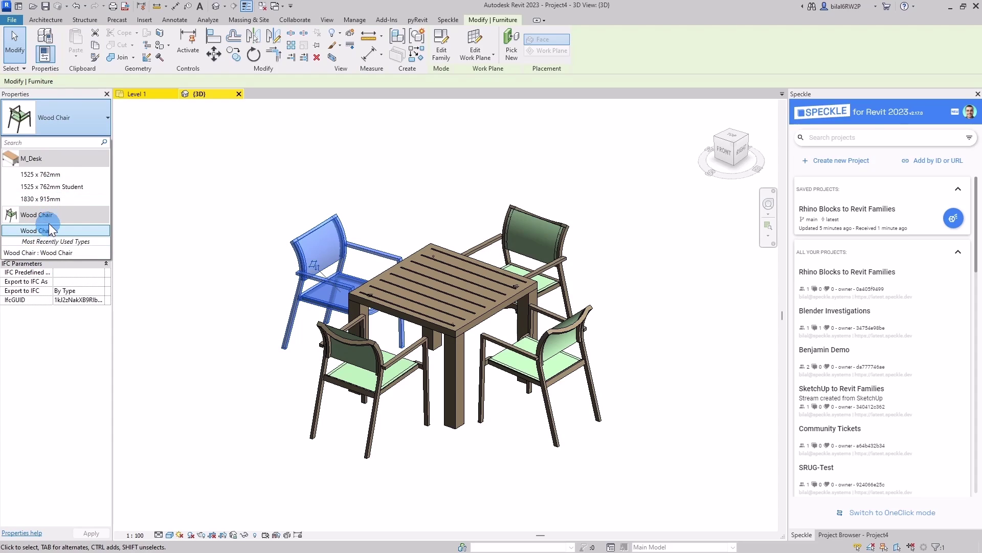
{"action": "left_click", "coordinate": [180, 255]}
{"action": "left_click", "coordinate": [180, 255]}
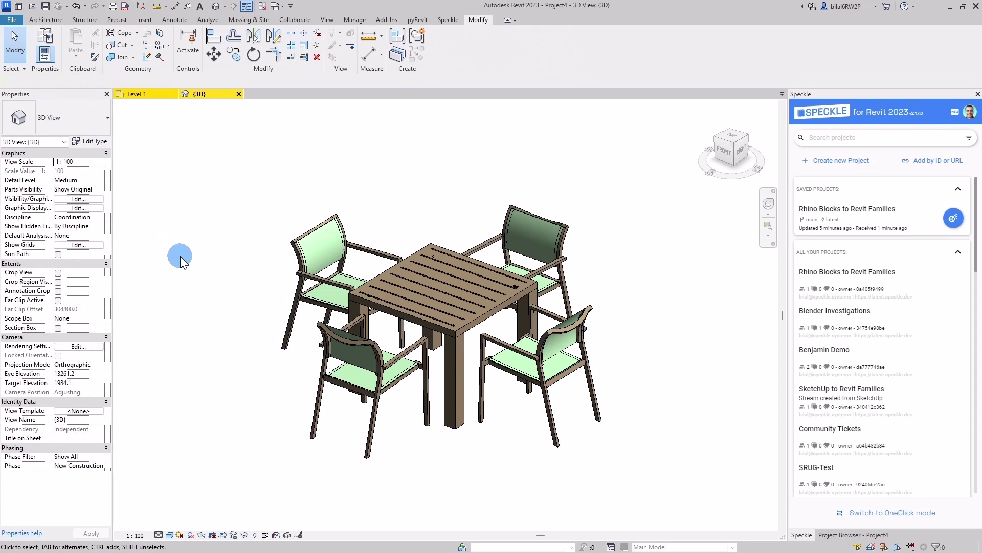
{"action": "left_click", "coordinate": [343, 228]}
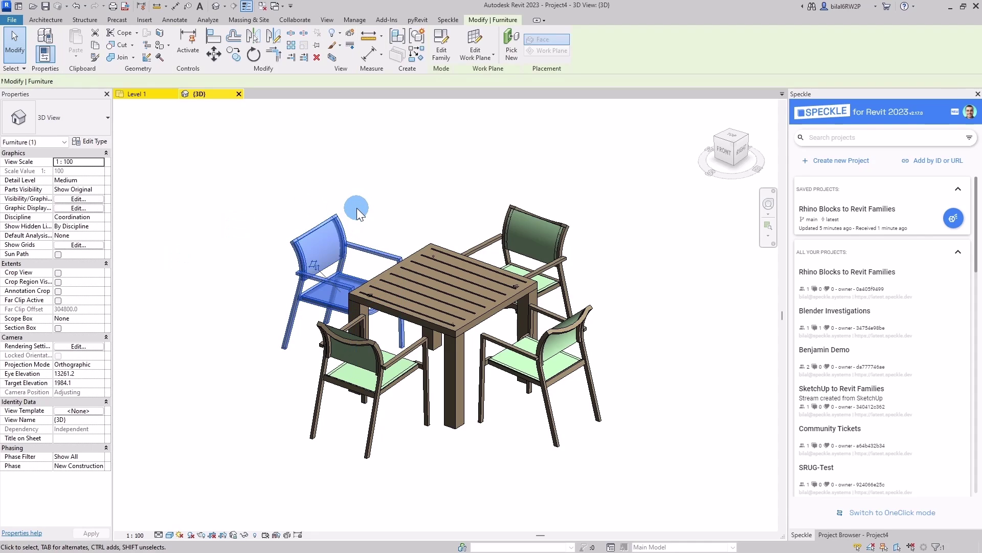
{"action": "left_click", "coordinate": [357, 208]}
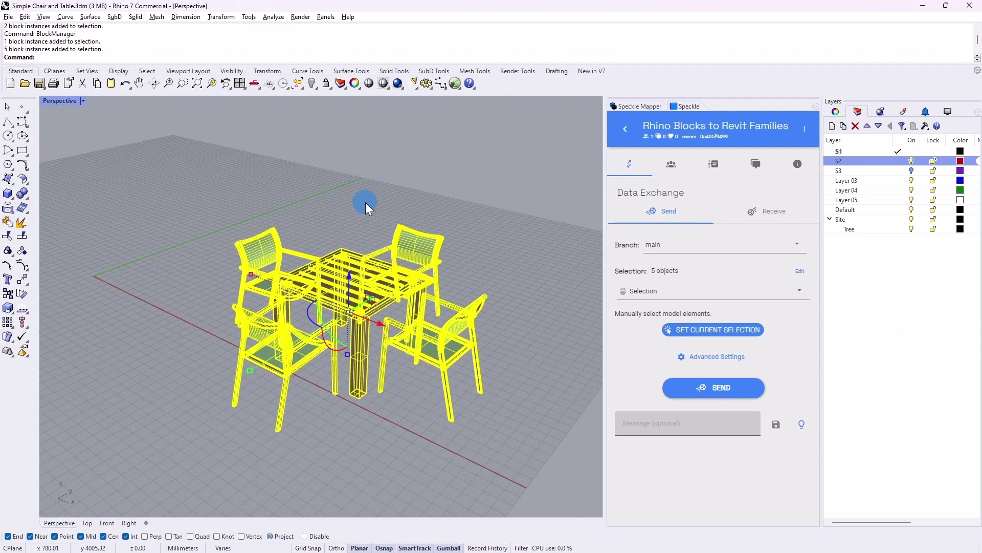
Step: Bring the Rhino 7 window with Simple Chair and Table.3dm to the front
{"action": "left_click", "coordinate": [383, 195]}
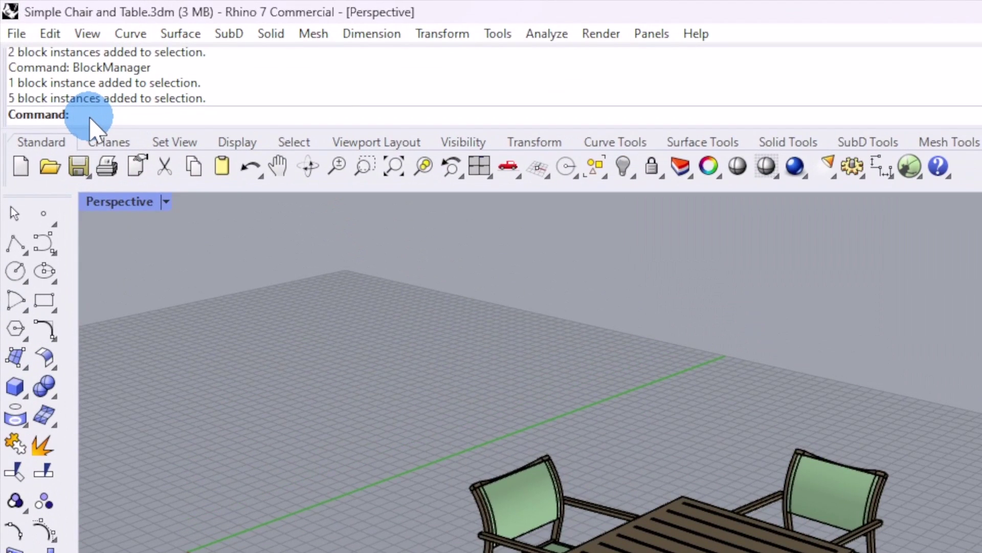
Step: Open Speckle Mapper with SpeckleMapp and window-select the four chairs
{"action": "type", "text": "SpeckleMappings"}
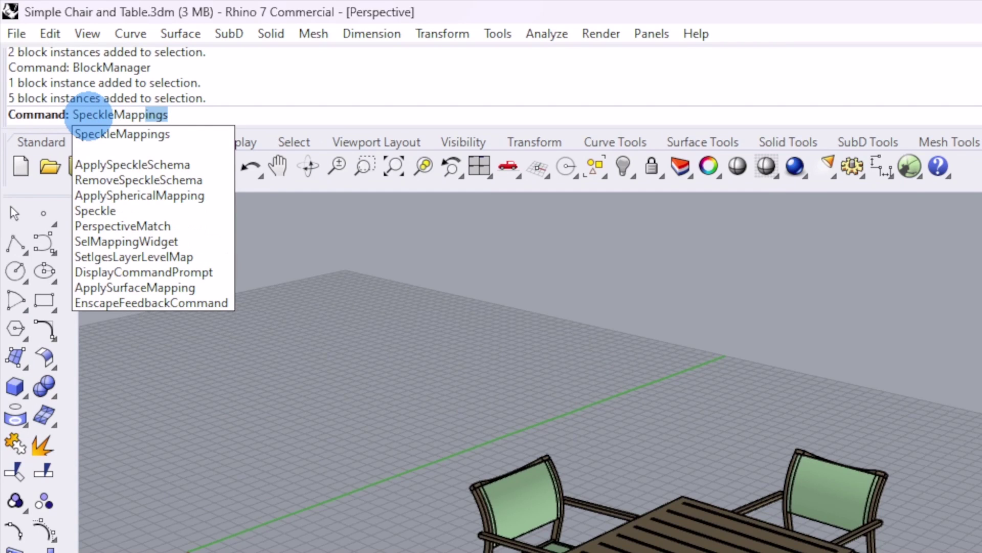
{"action": "key", "text": "Return"}
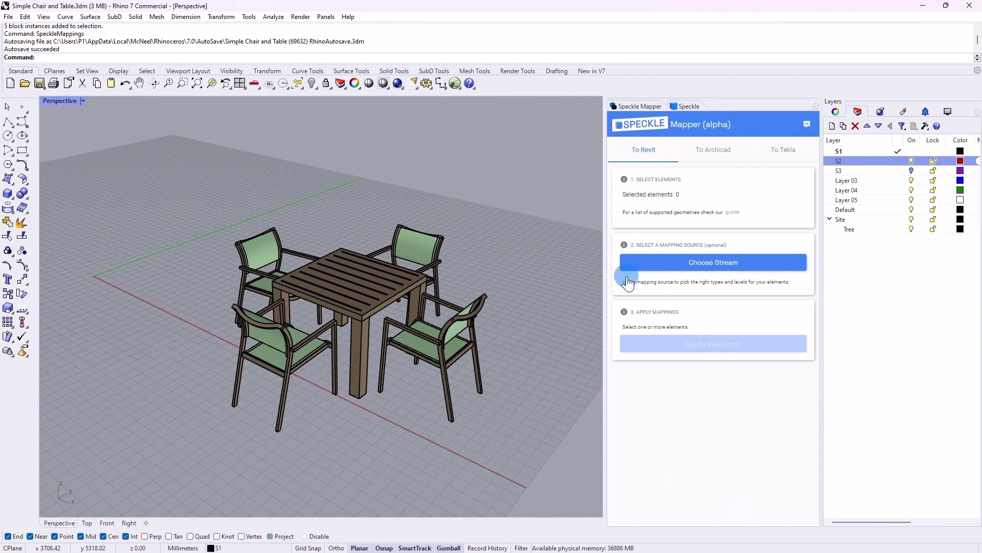
{"action": "left_click_drag", "start_coordinate": [516, 195], "coordinate": [436, 363]}
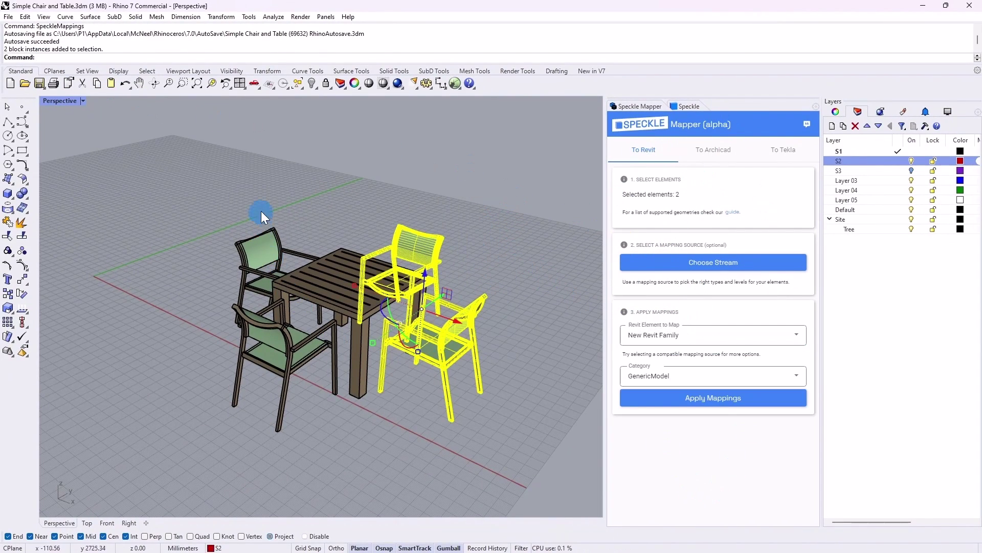
{"action": "left_click_drag", "start_coordinate": [261, 210], "coordinate": [226, 348]}
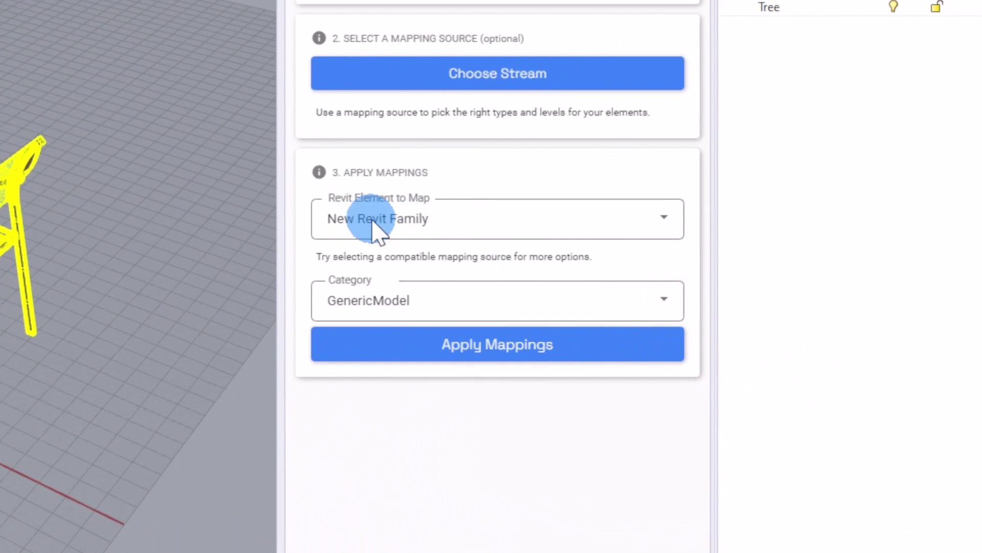
Step: Map the chairs to a New Revit Family with category Furniture and apply
{"action": "left_click", "coordinate": [638, 292]}
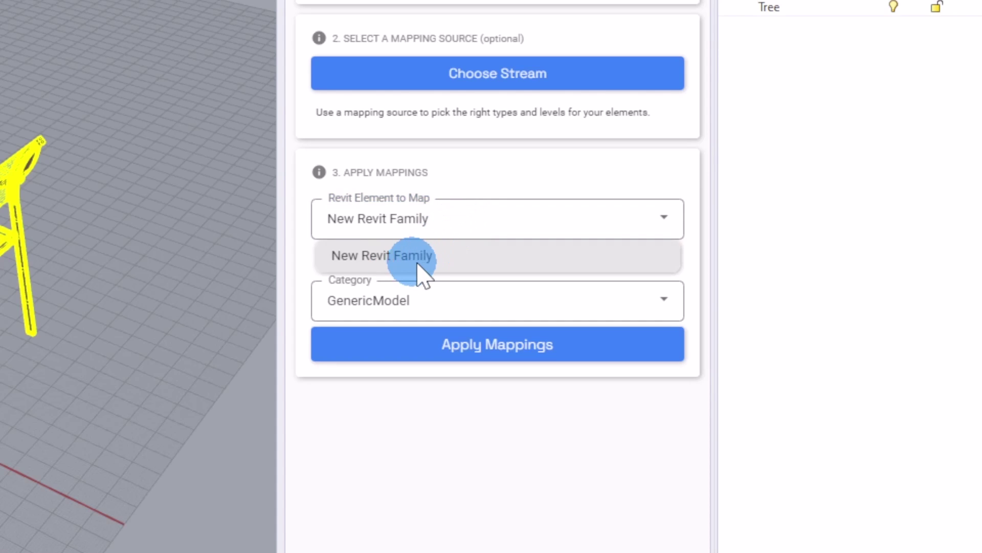
{"action": "left_click", "coordinate": [425, 256]}
{"action": "left_click", "coordinate": [417, 317]}
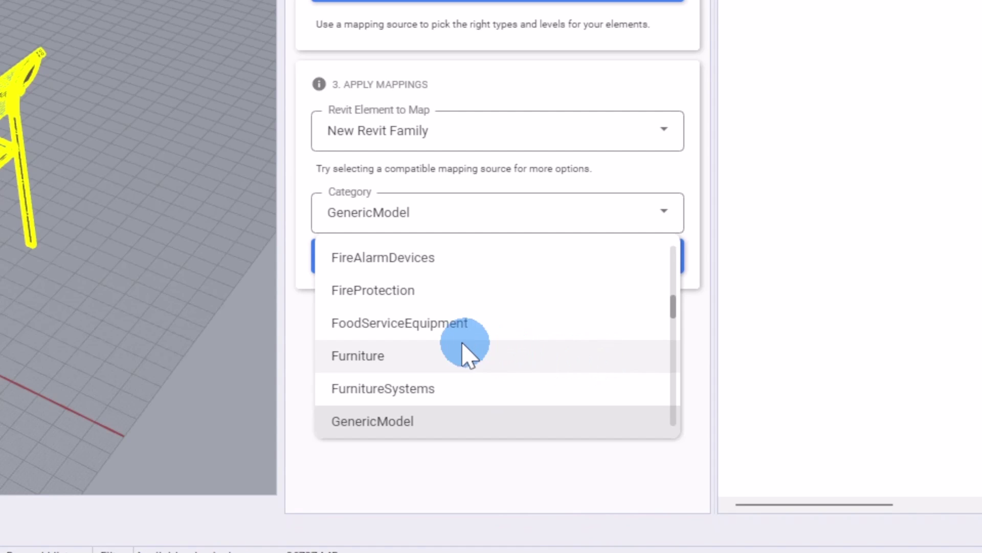
{"action": "left_click", "coordinate": [406, 358]}
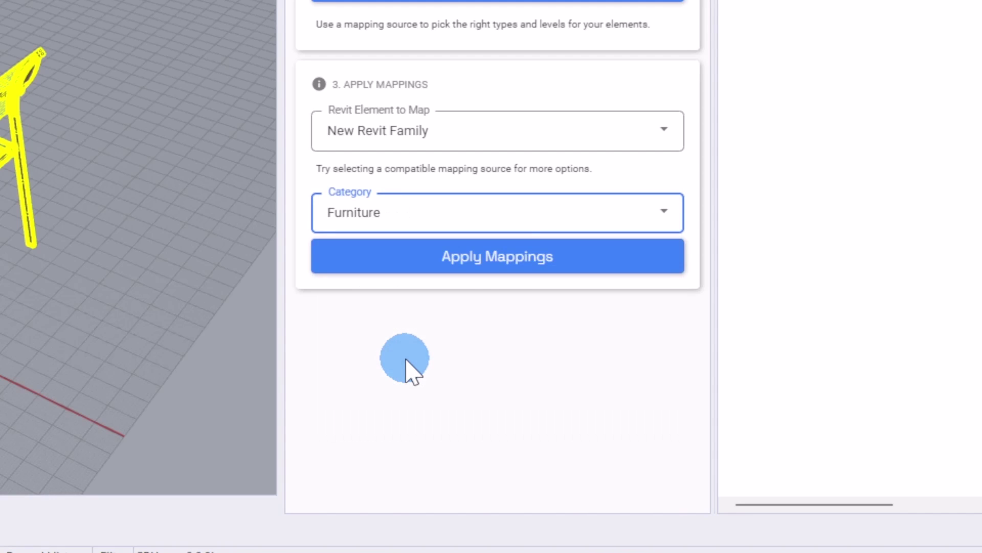
{"action": "left_click", "coordinate": [457, 267]}
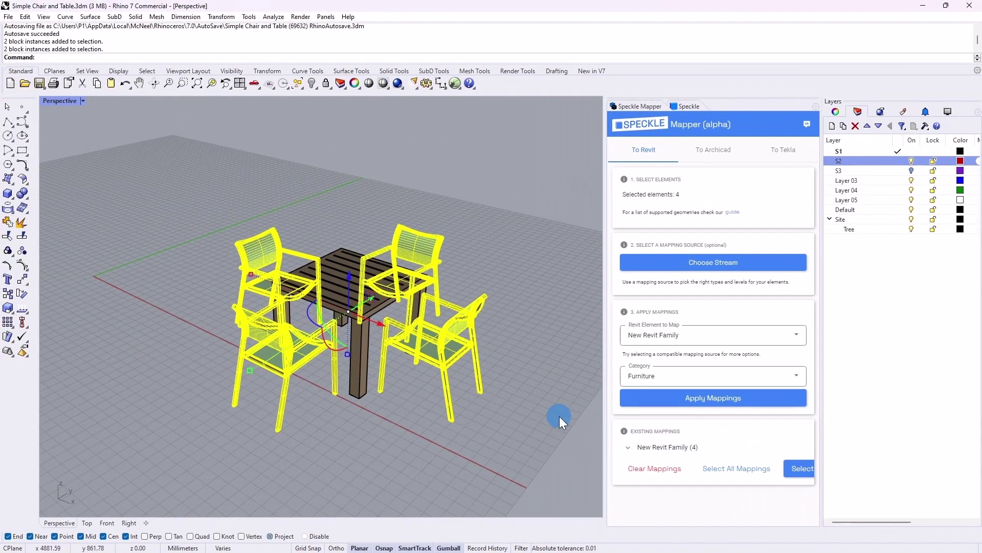
Step: Map the table alone as a Revit family with category FurnitureSystems
{"action": "left_click", "coordinate": [560, 416]}
{"action": "left_click", "coordinate": [336, 287]}
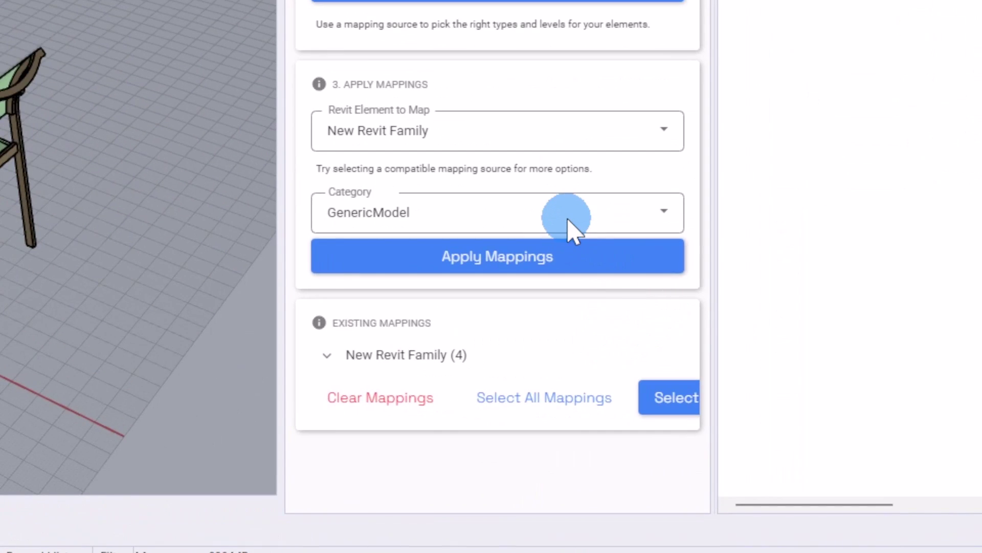
{"action": "left_click", "coordinate": [752, 382]}
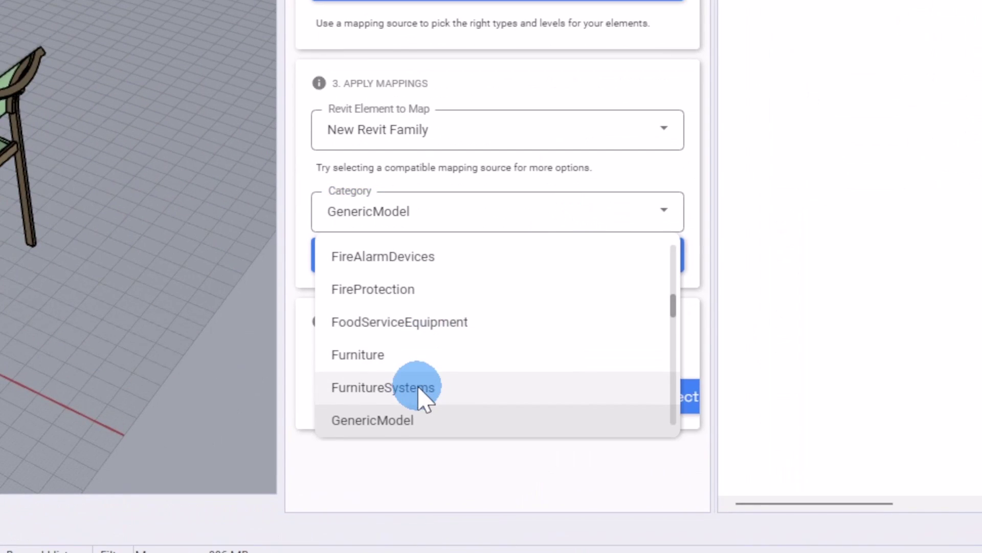
{"action": "left_click", "coordinate": [422, 389]}
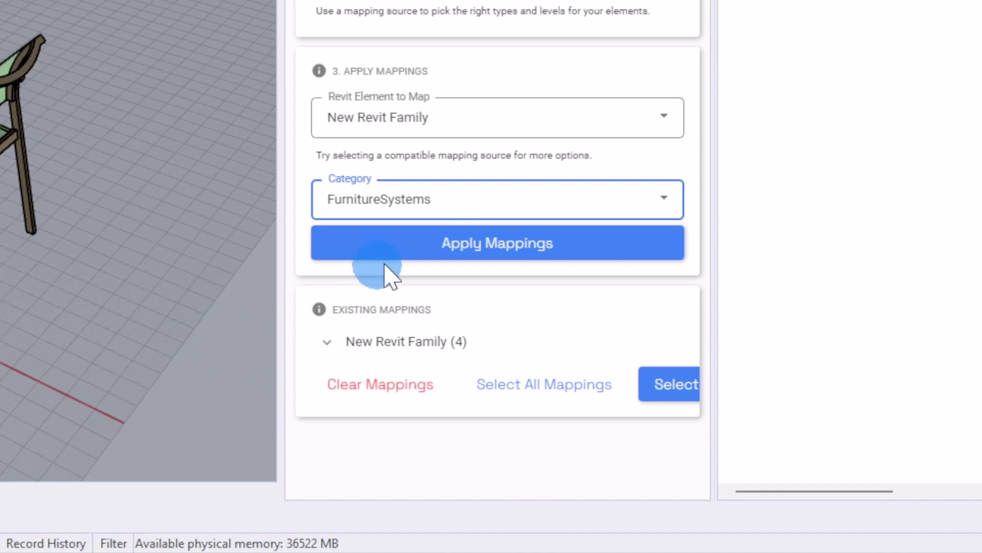
{"action": "left_click", "coordinate": [417, 245]}
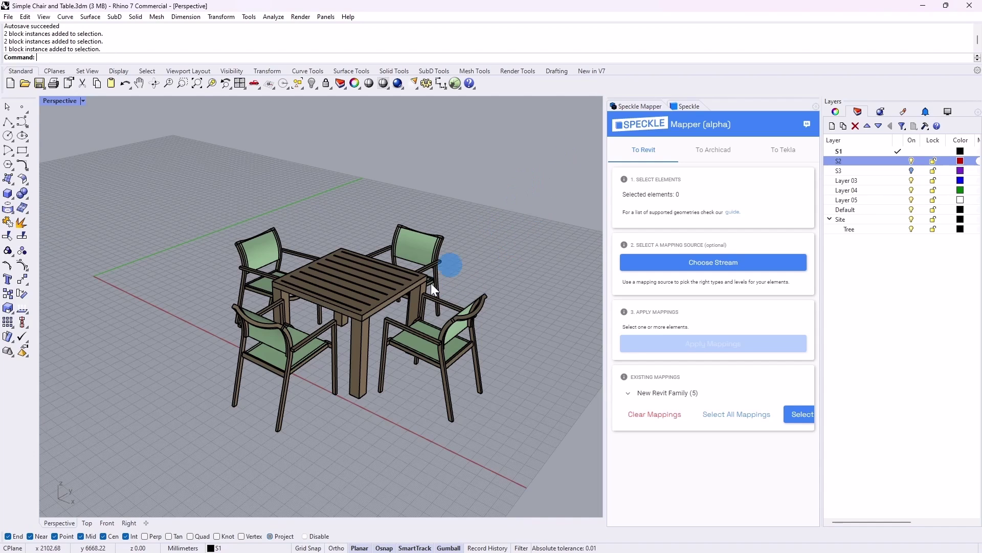
Step: Send the table and four chairs to the Rhino Blocks to Revit Families stream
{"action": "left_click", "coordinate": [373, 309]}
{"action": "left_click", "coordinate": [686, 108]}
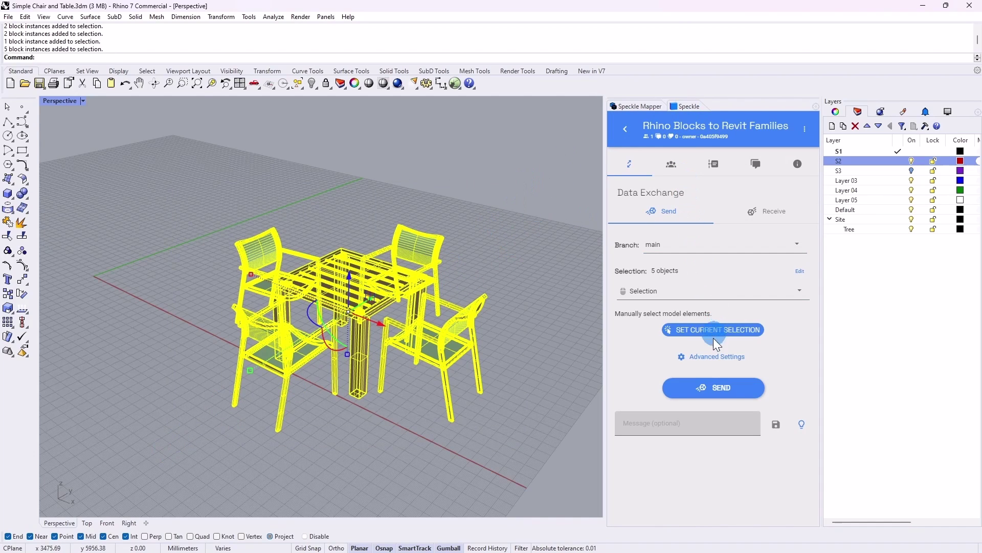
{"action": "left_click", "coordinate": [709, 390]}
{"action": "left_click", "coordinate": [543, 449]}
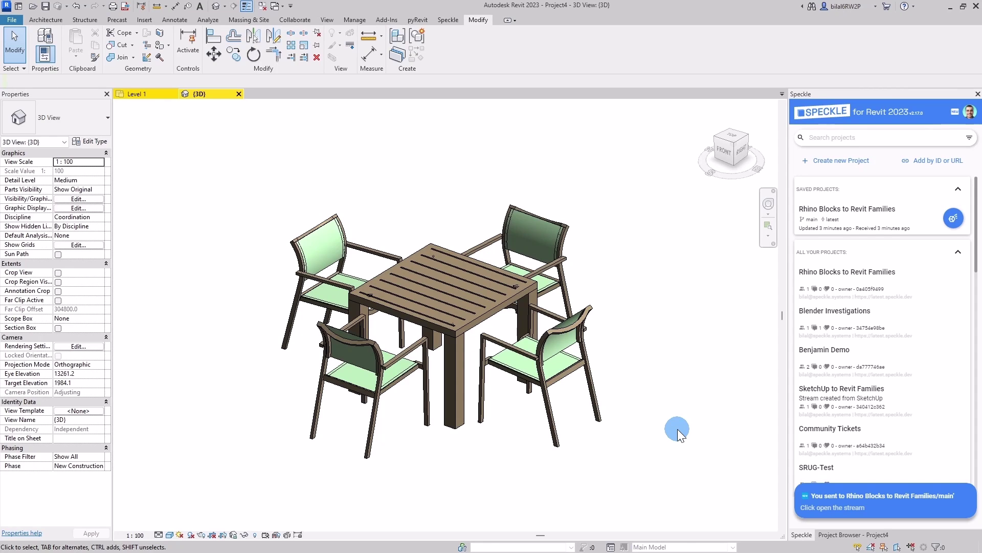
{"action": "left_click", "coordinate": [298, 259]}
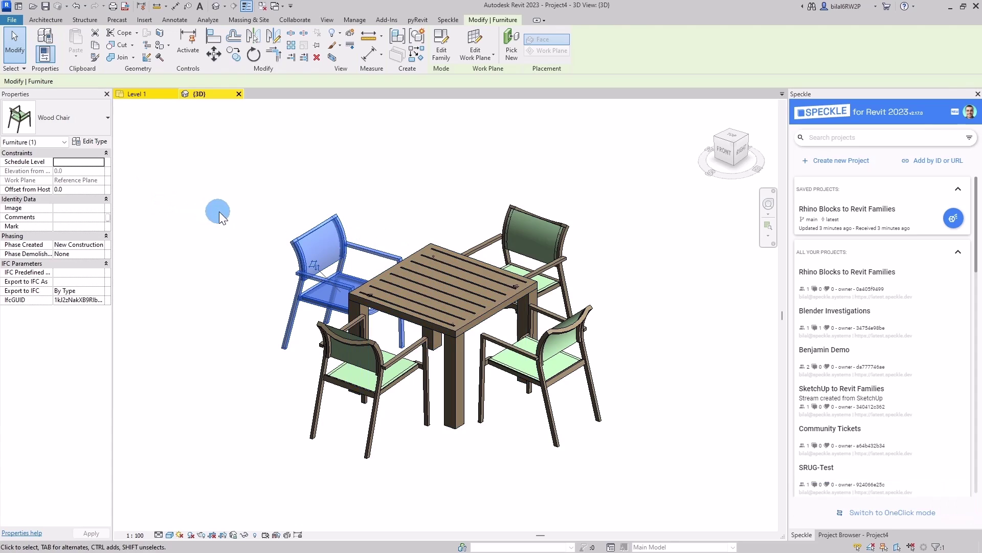
{"action": "left_click", "coordinate": [427, 267]}
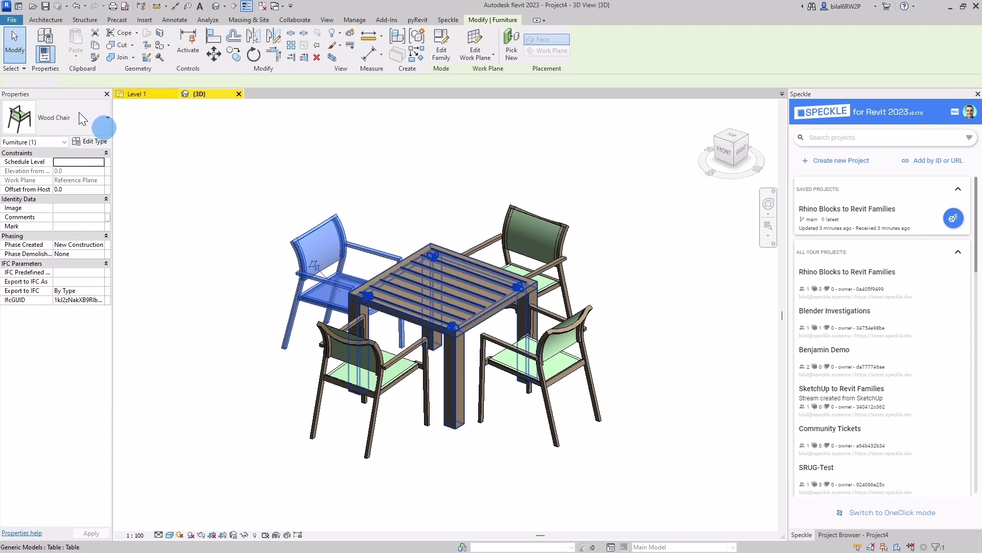
{"action": "left_click", "coordinate": [257, 219]}
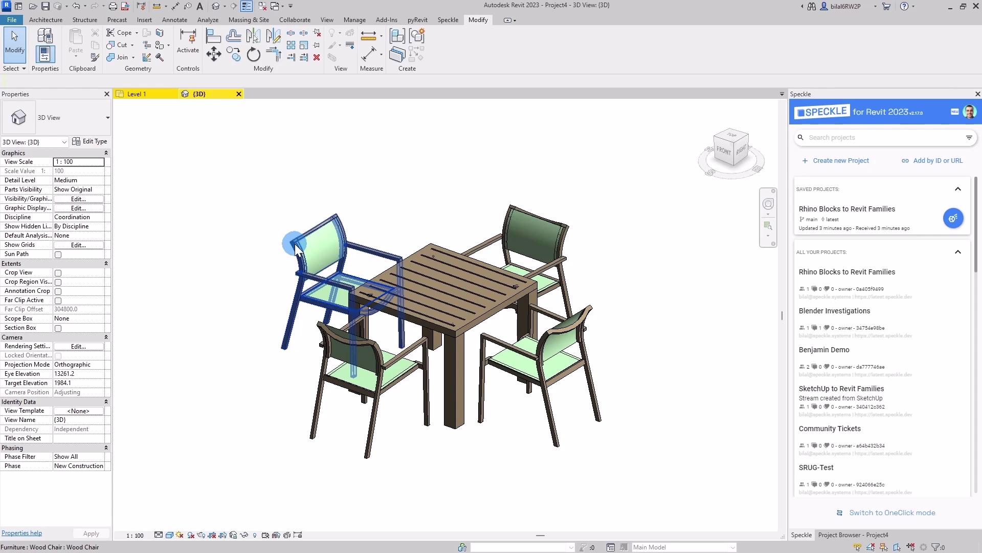
{"action": "left_click", "coordinate": [841, 535]}
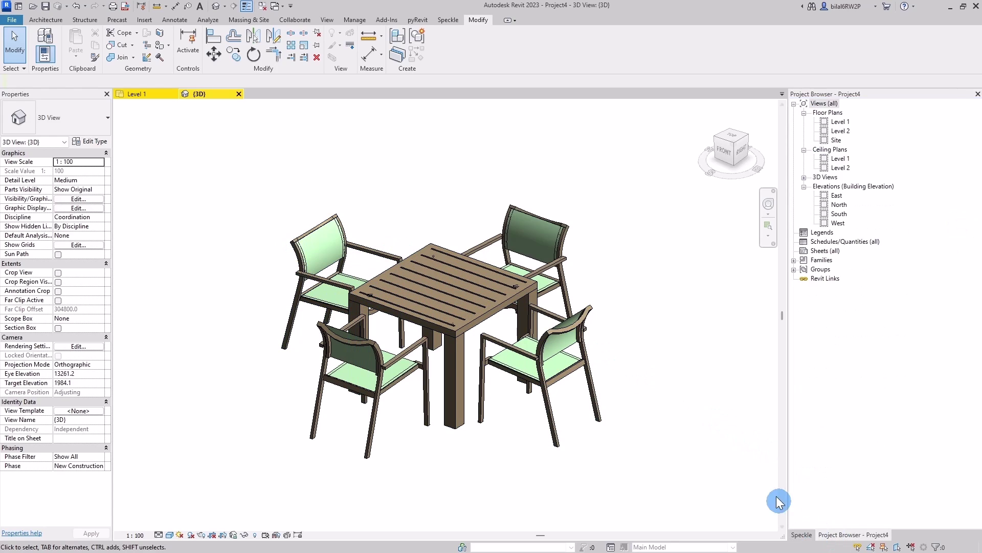
{"action": "left_click", "coordinate": [802, 535]}
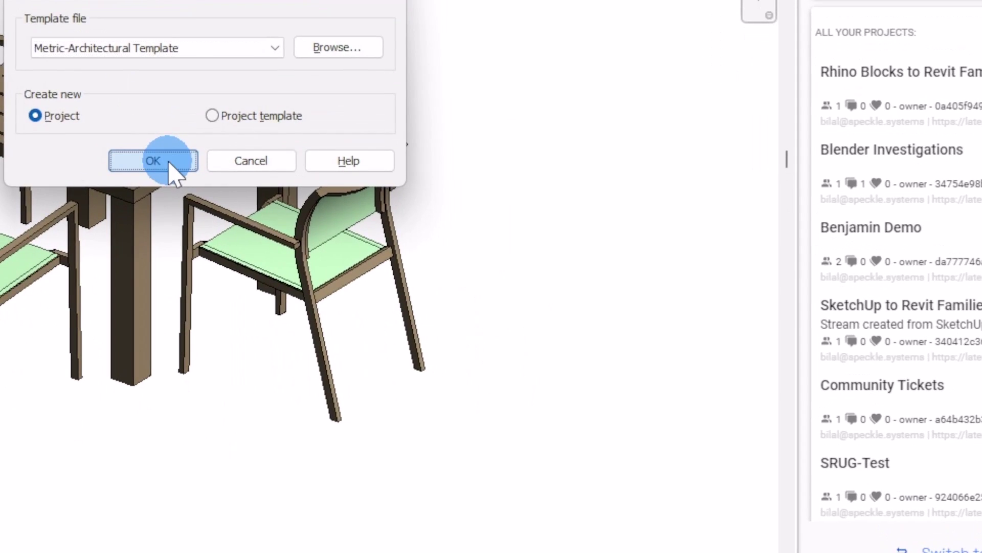
Step: Create a new blank project and receive the Rhino Blocks to Revit Families stream
{"action": "left_click", "coordinate": [469, 320]}
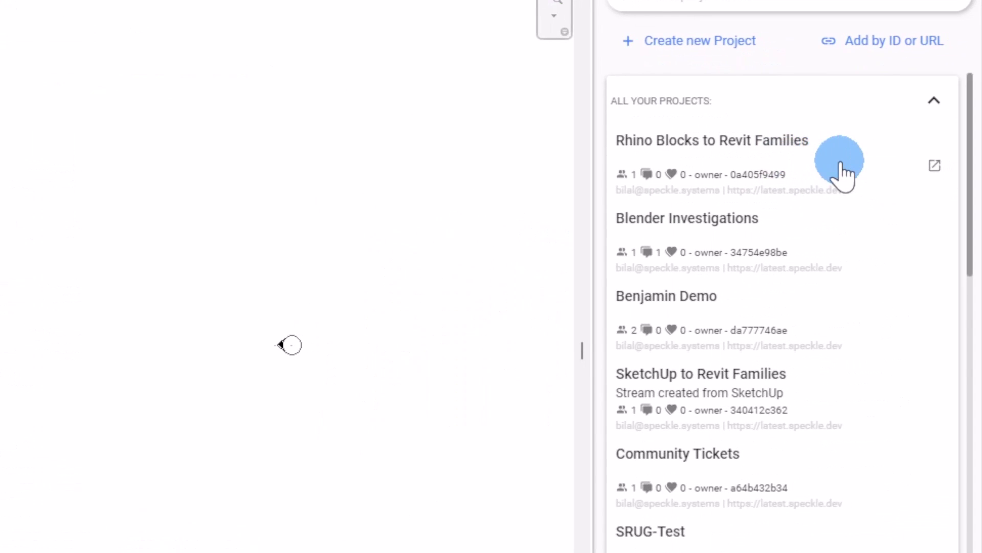
{"action": "left_click", "coordinate": [901, 223]}
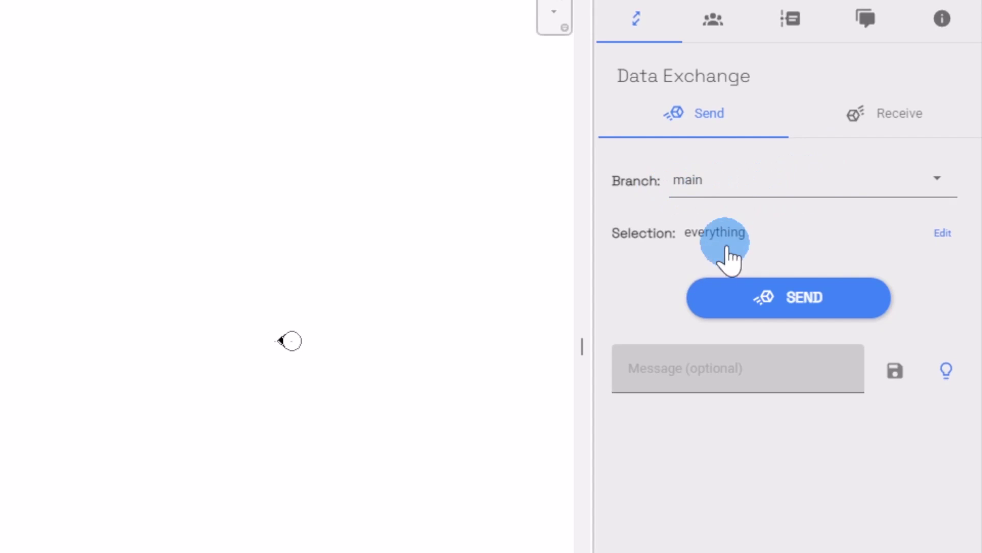
{"action": "left_click", "coordinate": [896, 129]}
{"action": "left_click", "coordinate": [816, 400]}
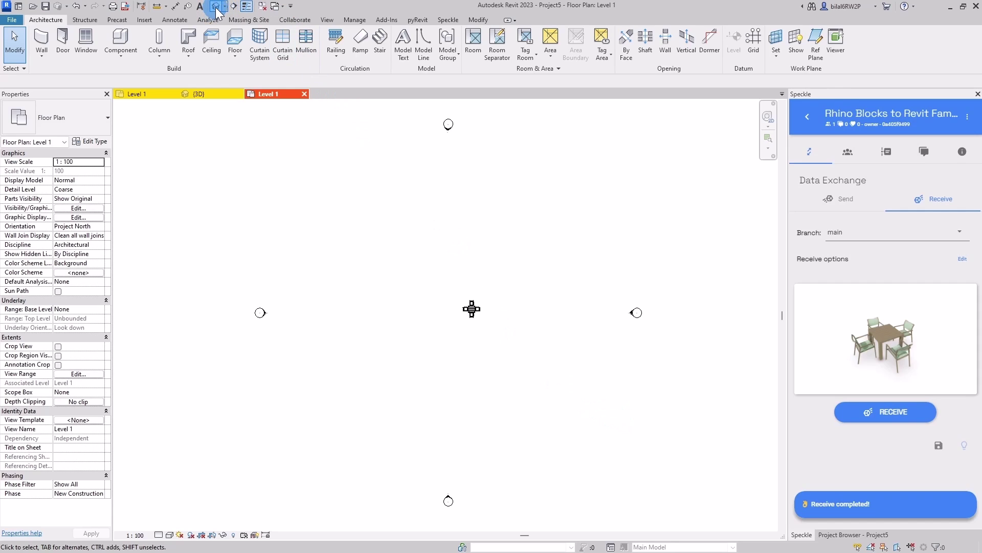
Step: Show the received table and chairs in 3D, deleting the floor and zooming to fit
{"action": "left_click", "coordinate": [555, 242]}
{"action": "key", "text": "Delete"}
{"action": "middle_click", "coordinate": [523, 332]}
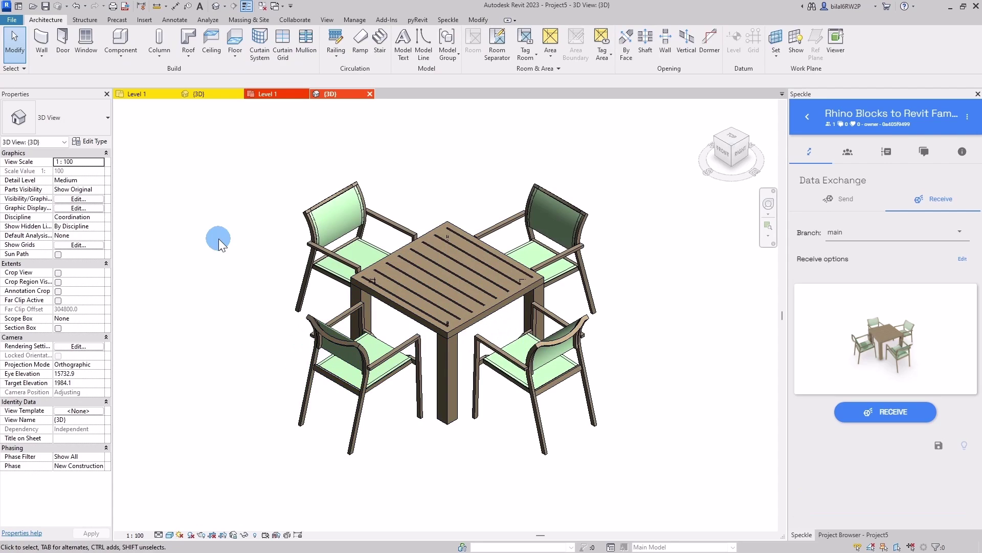
{"action": "left_click", "coordinate": [312, 212]}
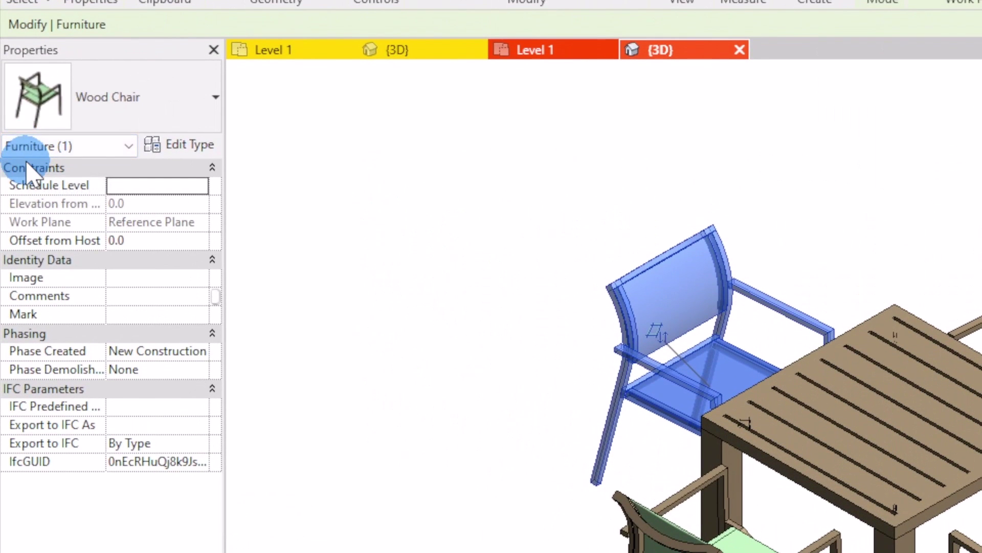
{"action": "left_click", "coordinate": [822, 399]}
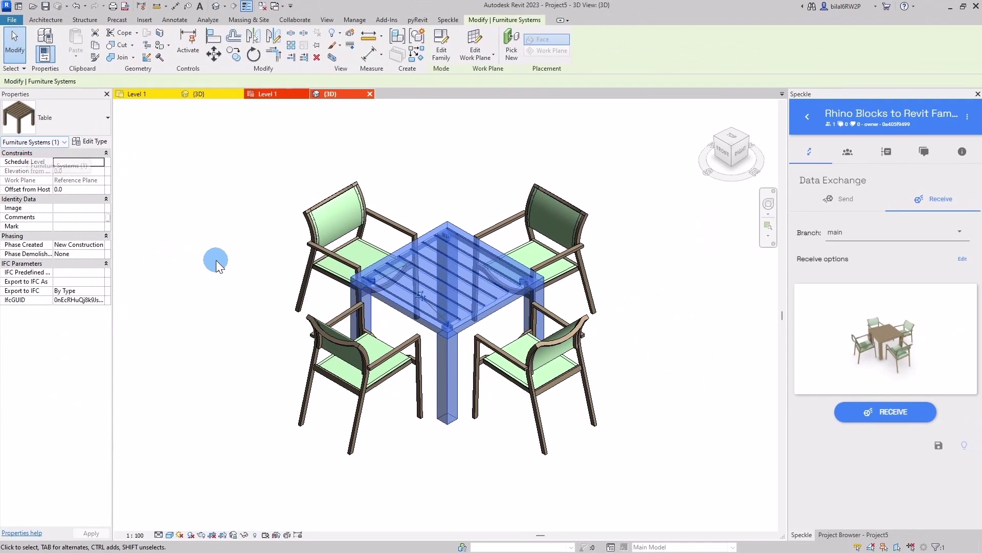
{"action": "left_click", "coordinate": [215, 263]}
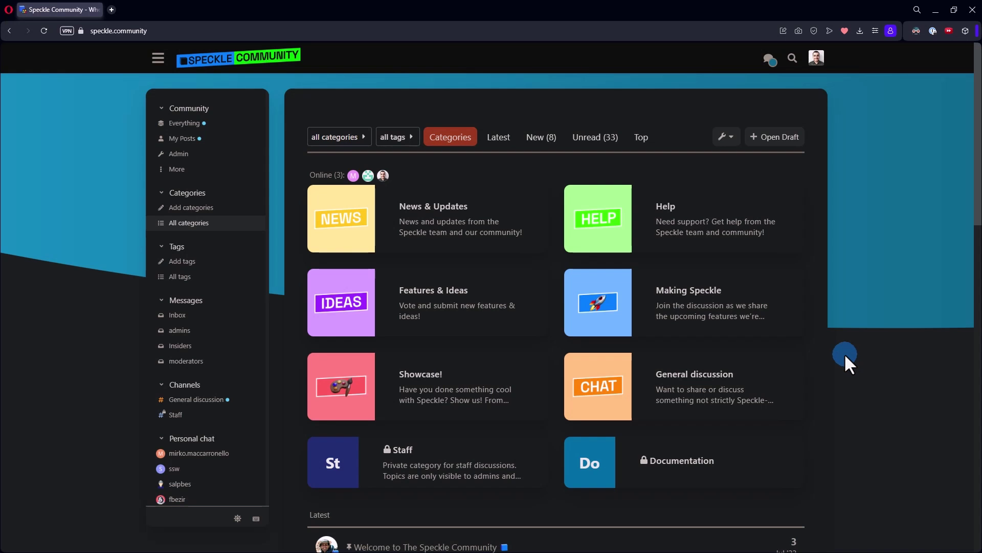
Step: Browse the speckle.community topics list and open the Features & Ideas category
{"action": "scroll", "coordinate": [839, 360], "scroll_direction": "down", "scroll_amount": 5}
{"action": "scroll", "coordinate": [867, 373], "scroll_direction": "down", "scroll_amount": 8}
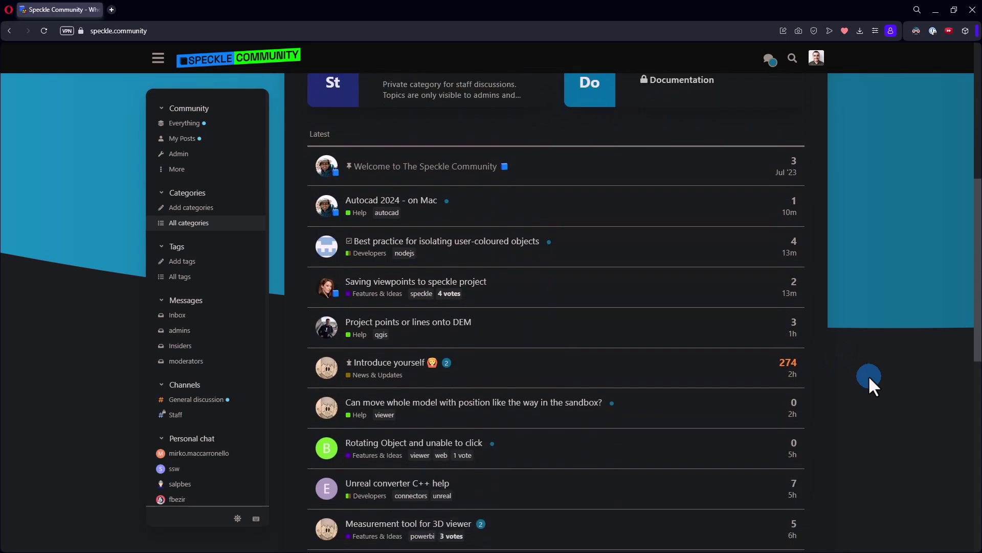
{"action": "scroll", "coordinate": [868, 377], "scroll_direction": "down", "scroll_amount": 4}
{"action": "scroll", "coordinate": [859, 403], "scroll_direction": "up", "scroll_amount": 16}
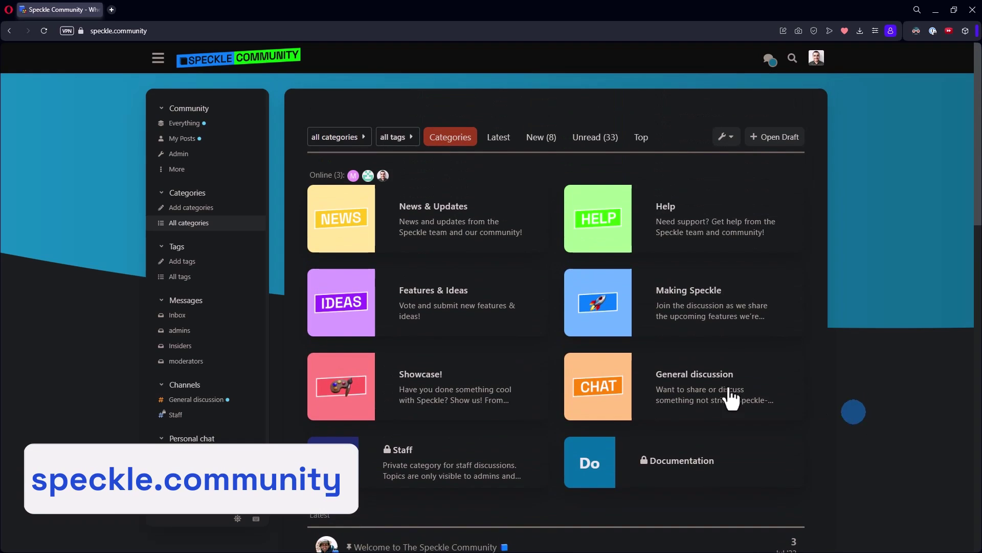
{"action": "left_click", "coordinate": [401, 313]}
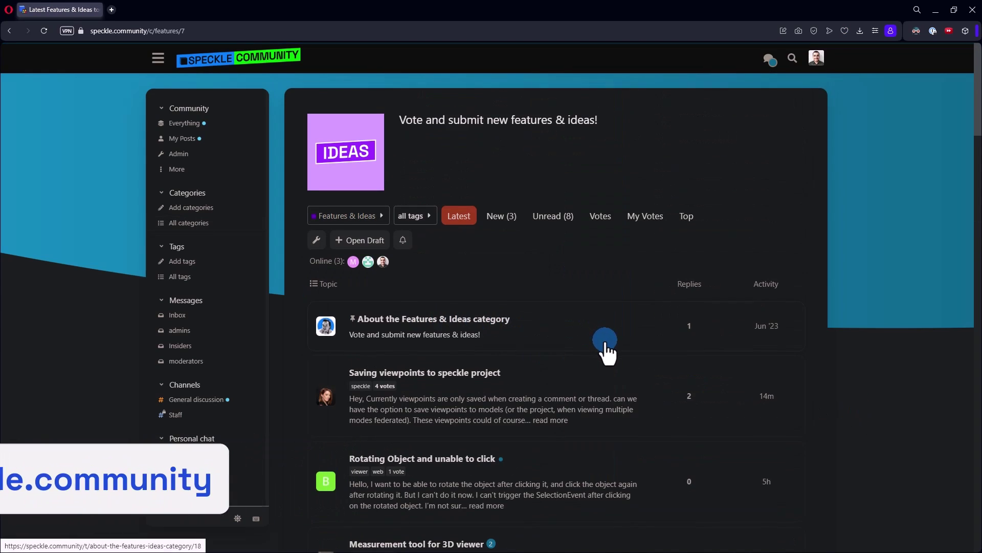